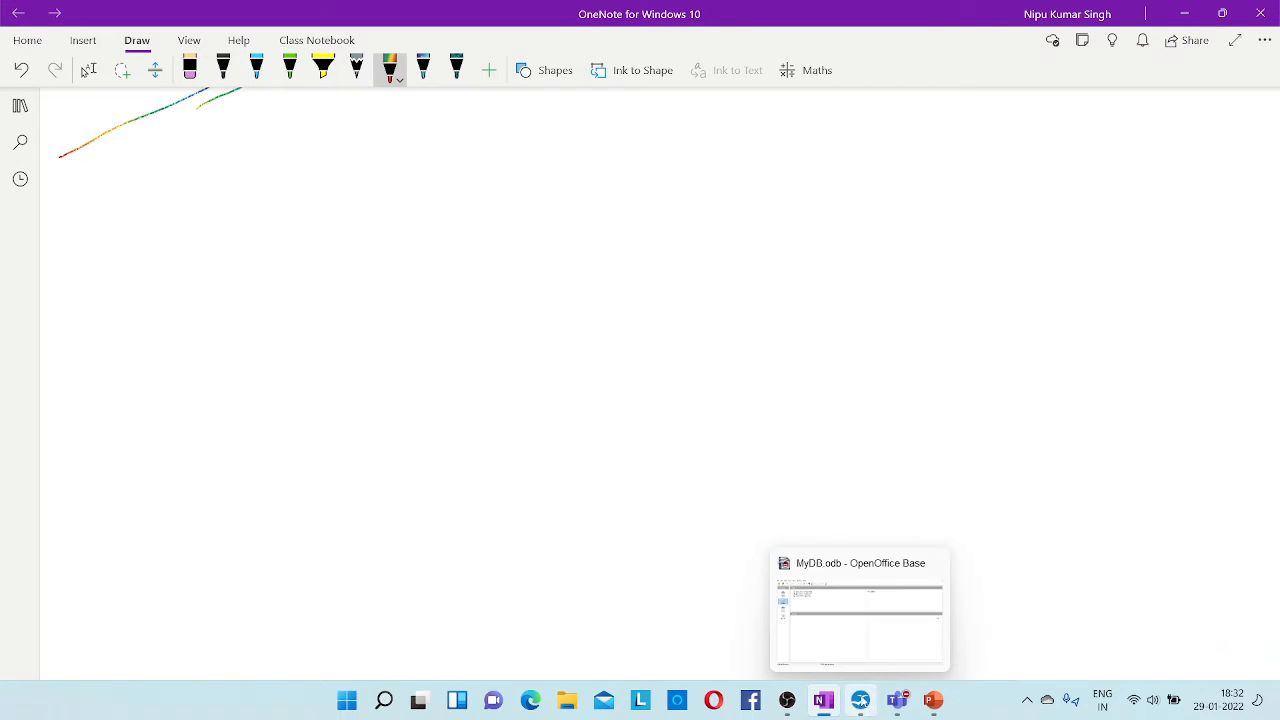
Step: Switch to the MyDB database in OpenOffice Base and open the Emp table to view its records
left_click(862, 701)
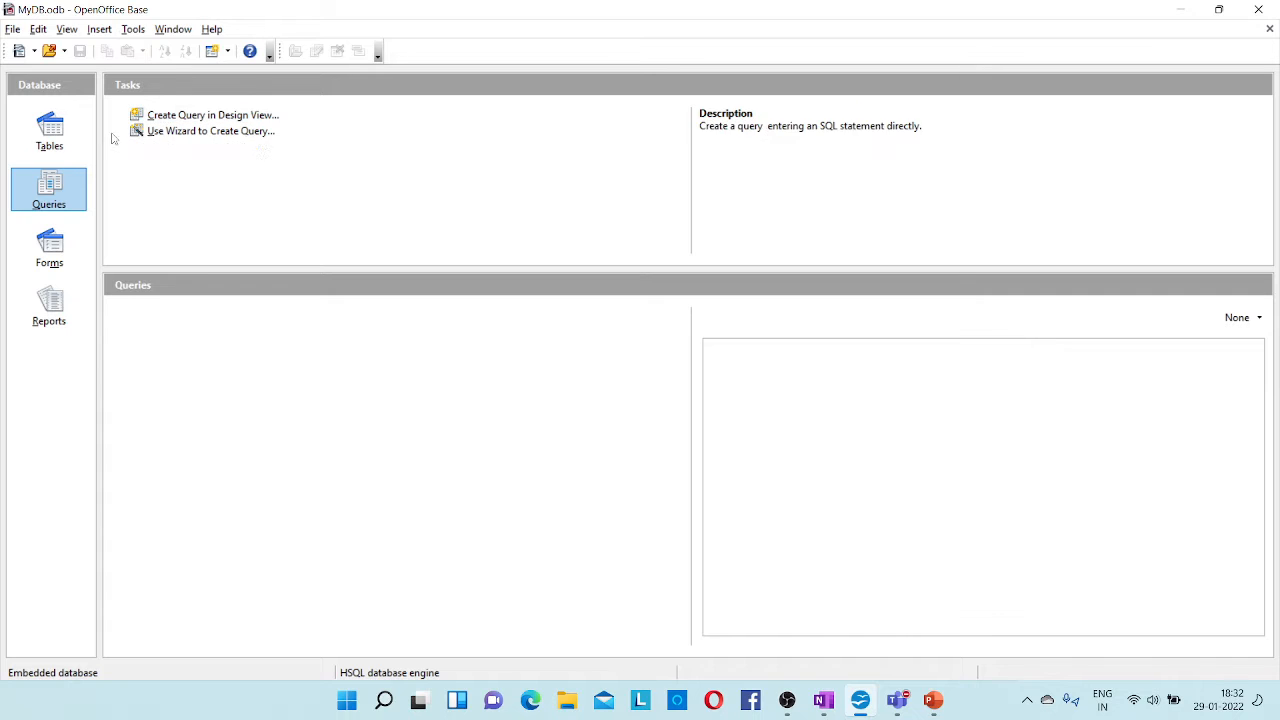
left_click(49, 126)
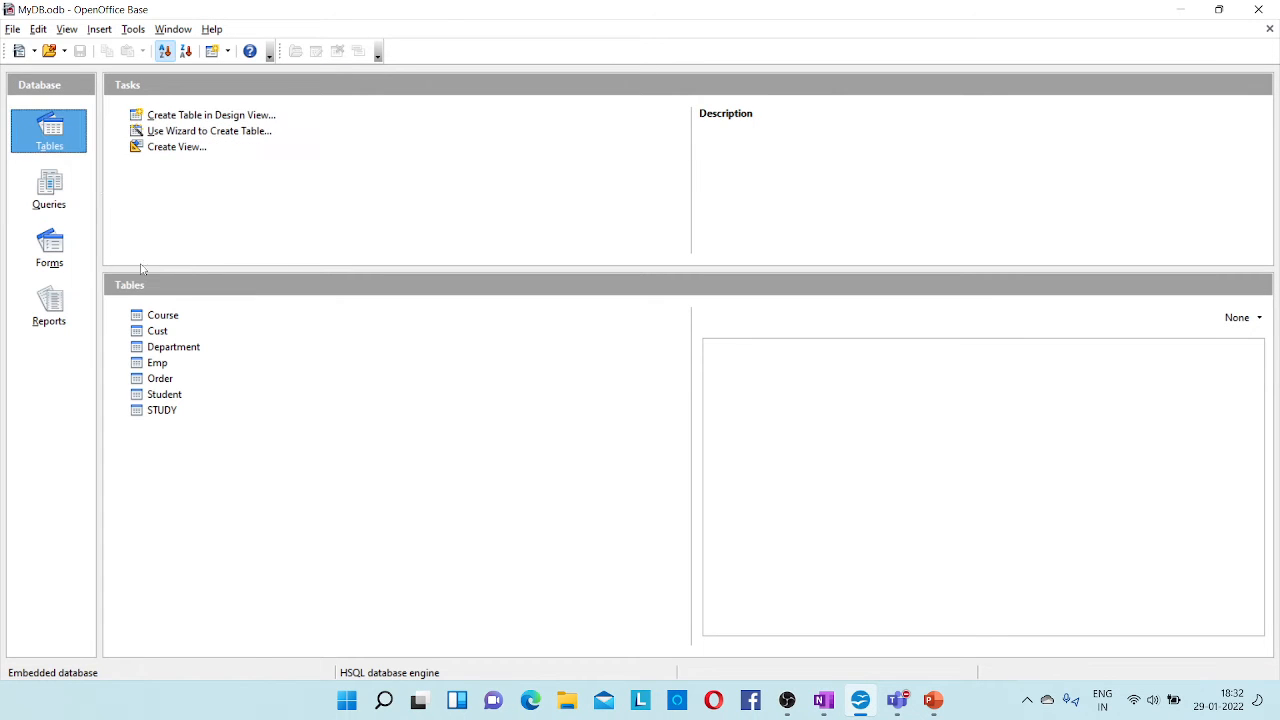
left_click(157, 364)
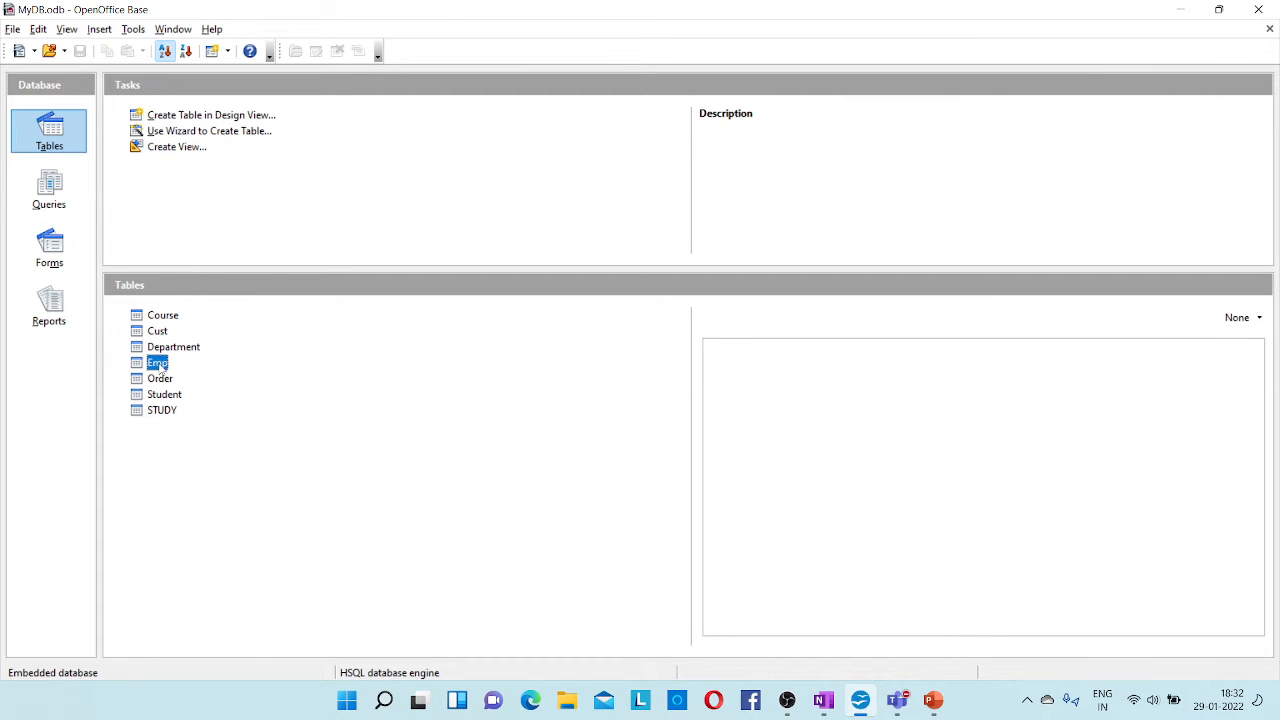
double_click(160, 366)
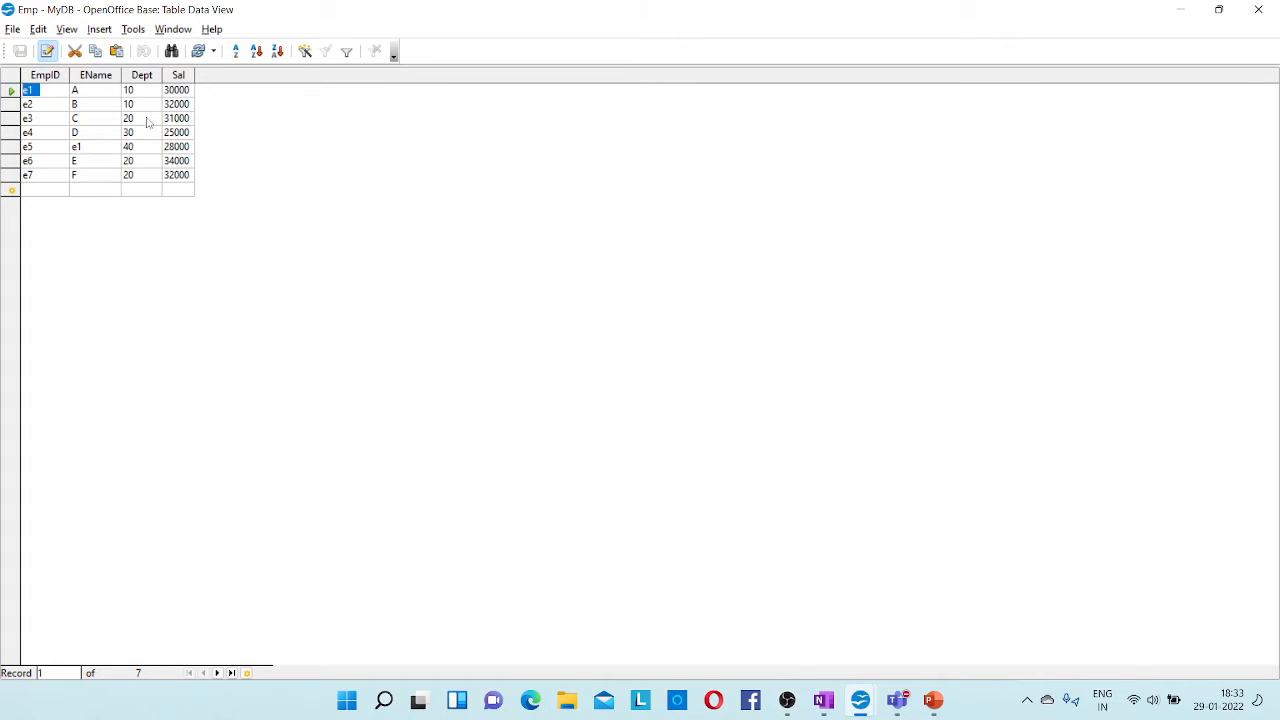
left_click(46, 134)
left_click(46, 190)
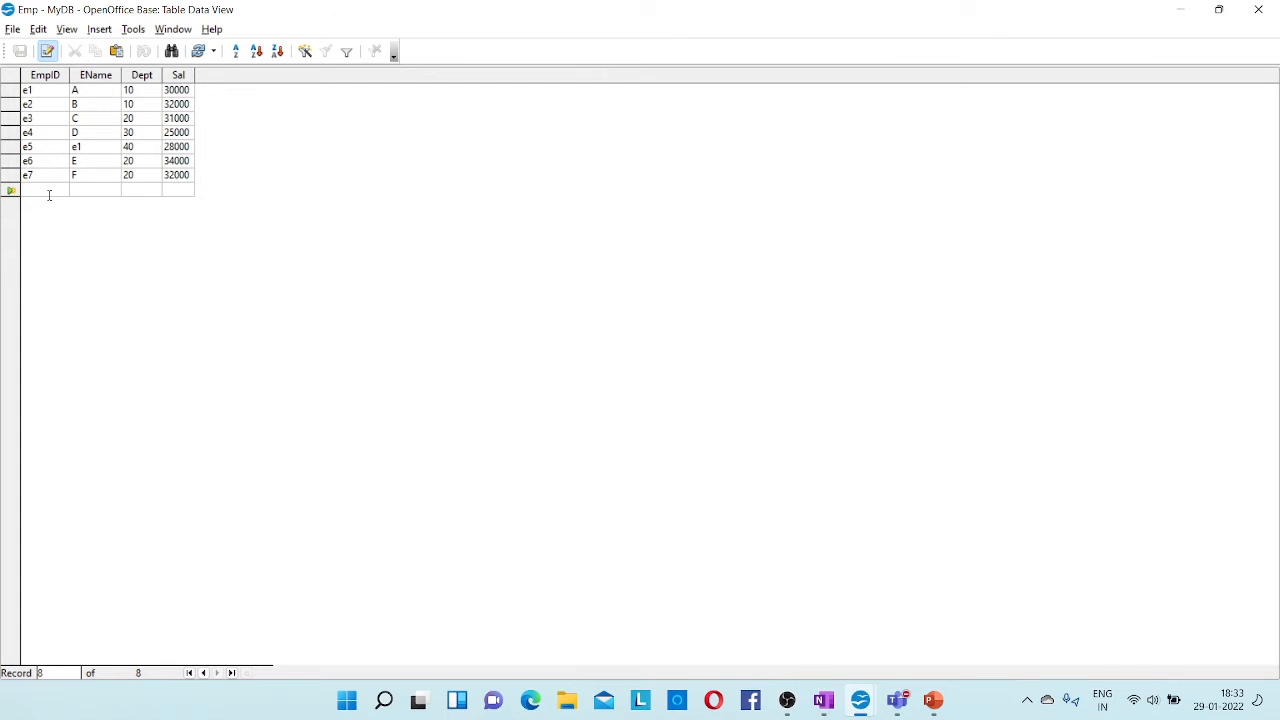
type("e")
key("BackSpace")
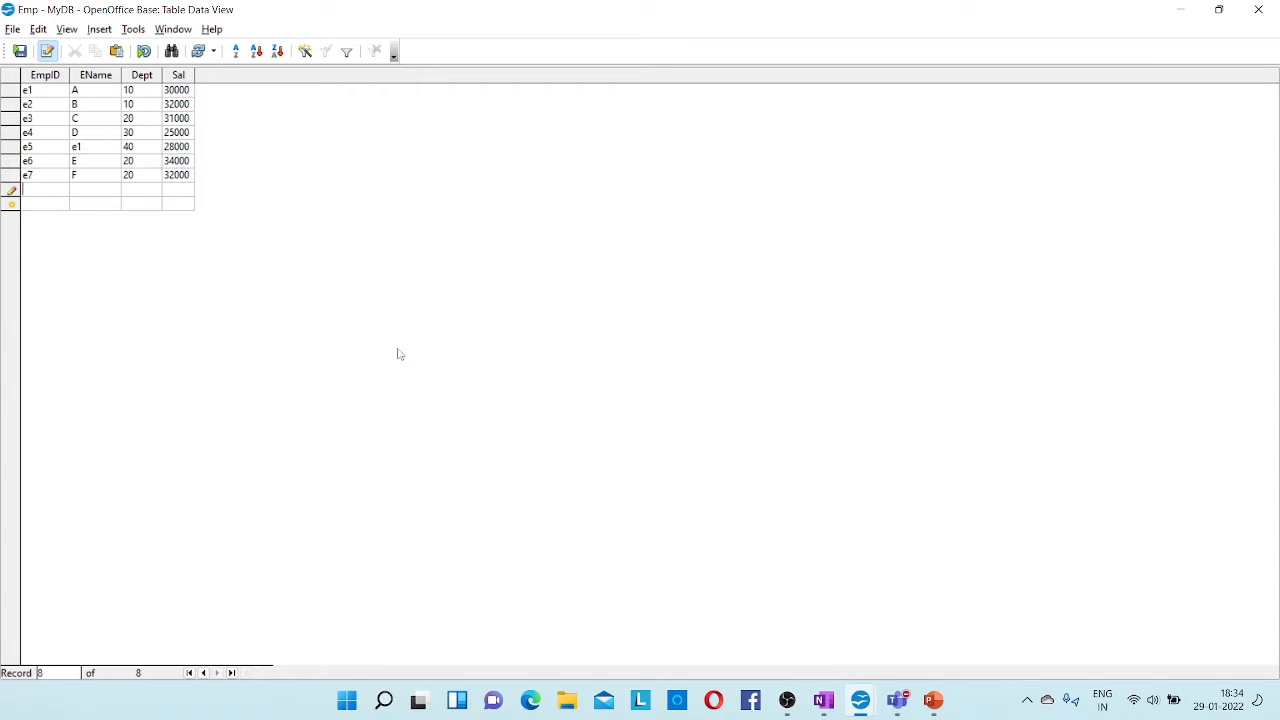
Step: Look at the Forms slide in PowerPoint, and close the Emp table without saving the changed record
left_click(933, 700)
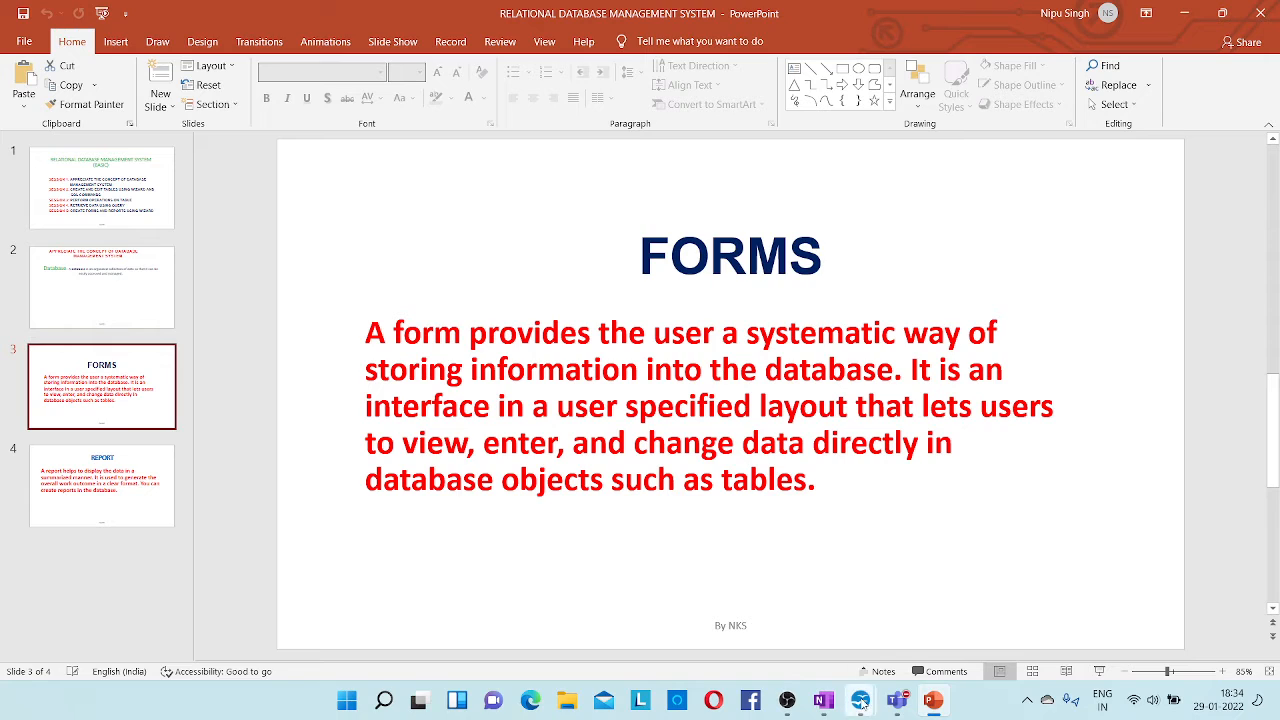
mouse_move(860, 707)
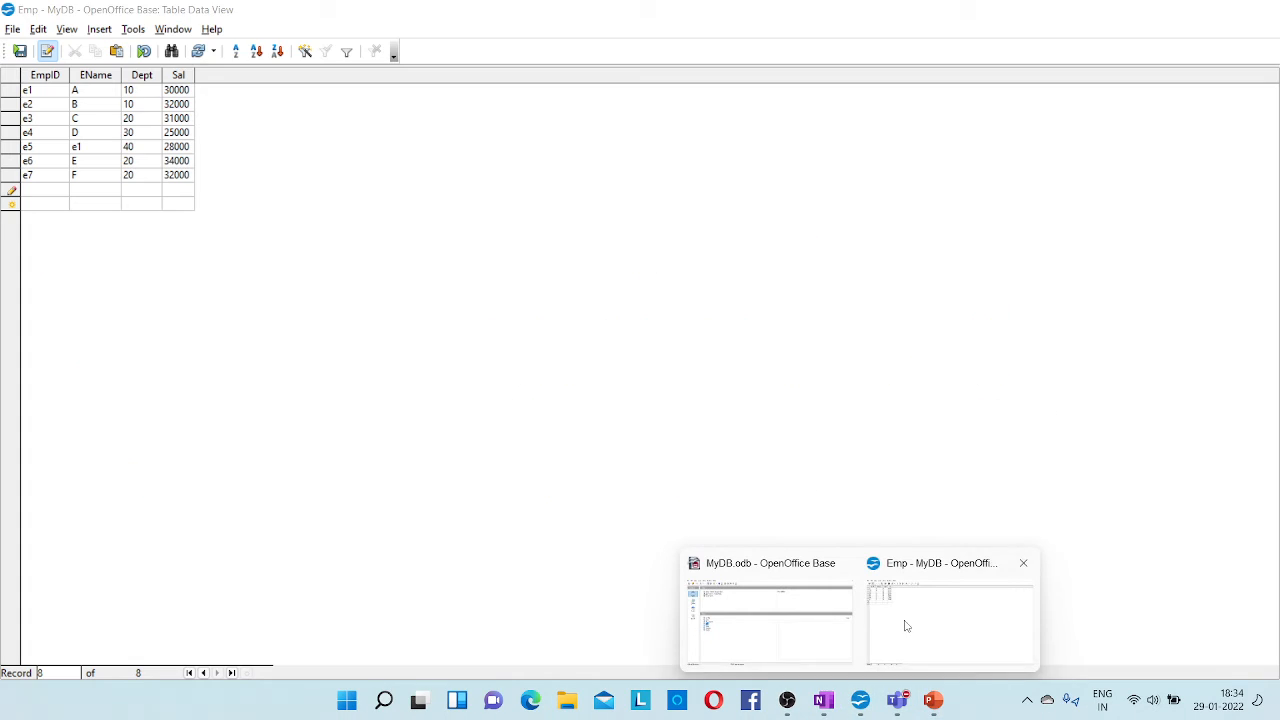
left_click(906, 626)
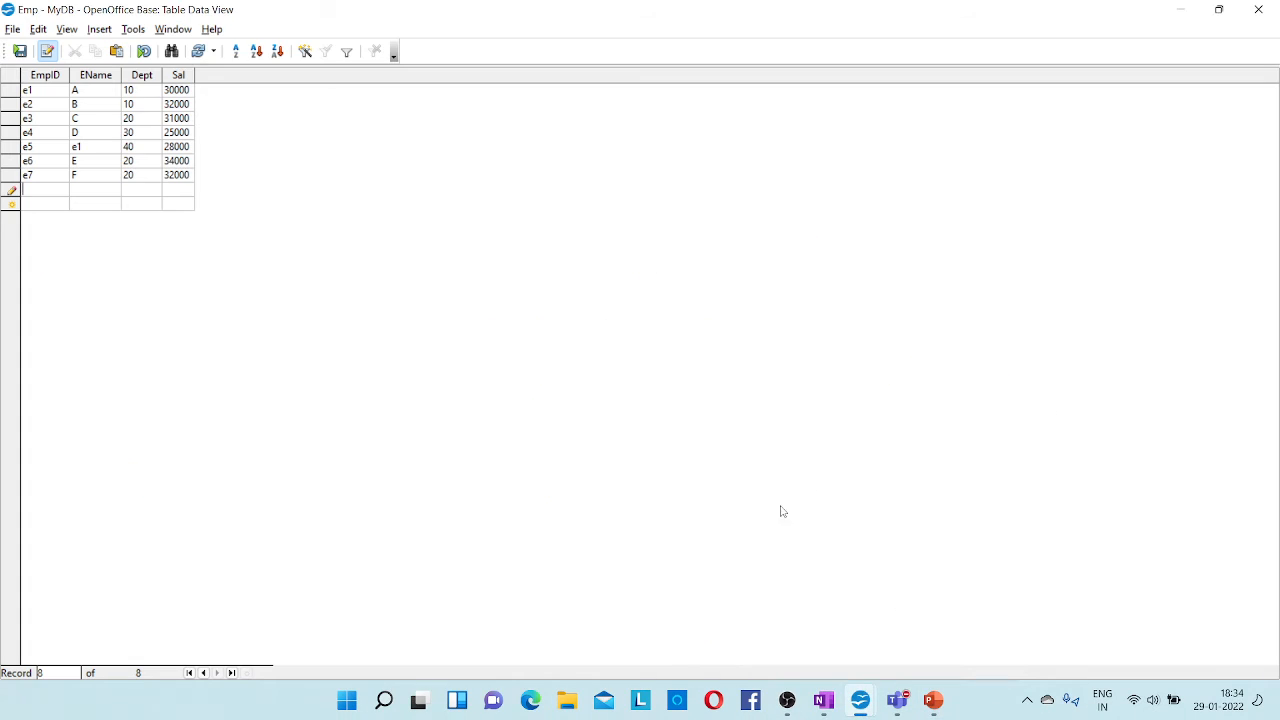
left_click(1258, 10)
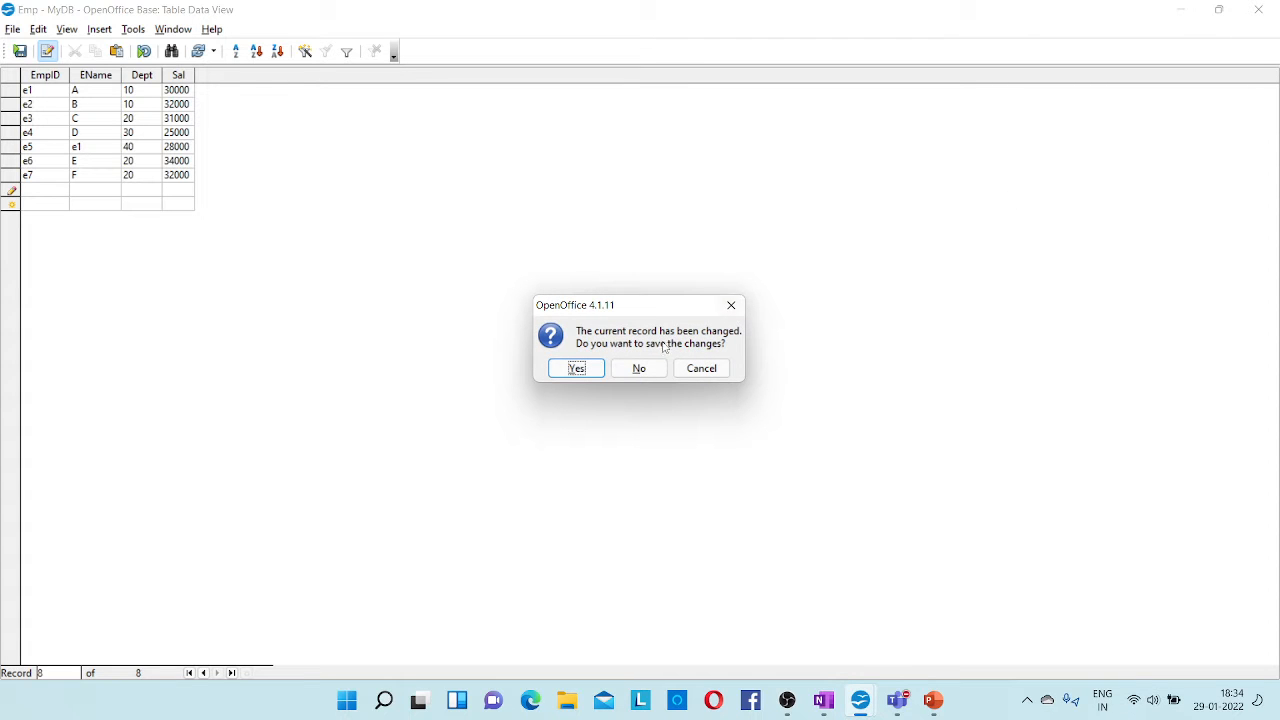
left_click(630, 369)
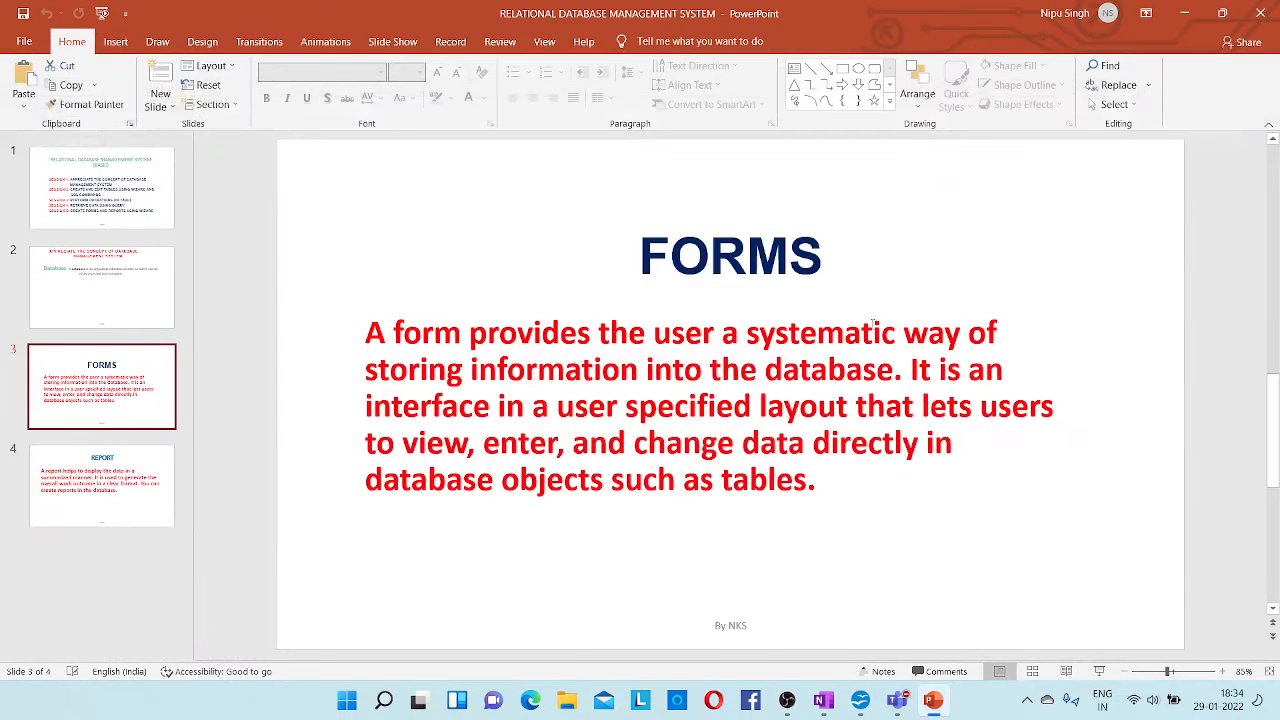
Step: Return to the MyDB database and start the wizard for creating a form
left_click(830, 552)
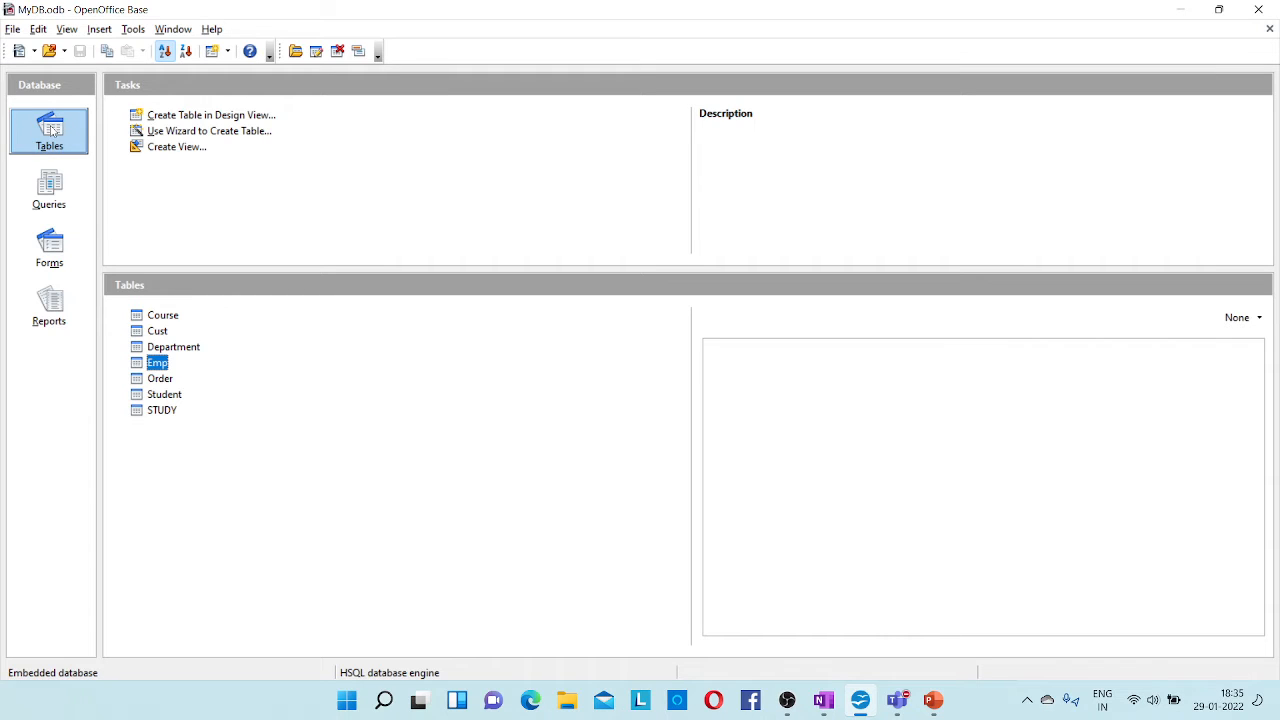
left_click(51, 197)
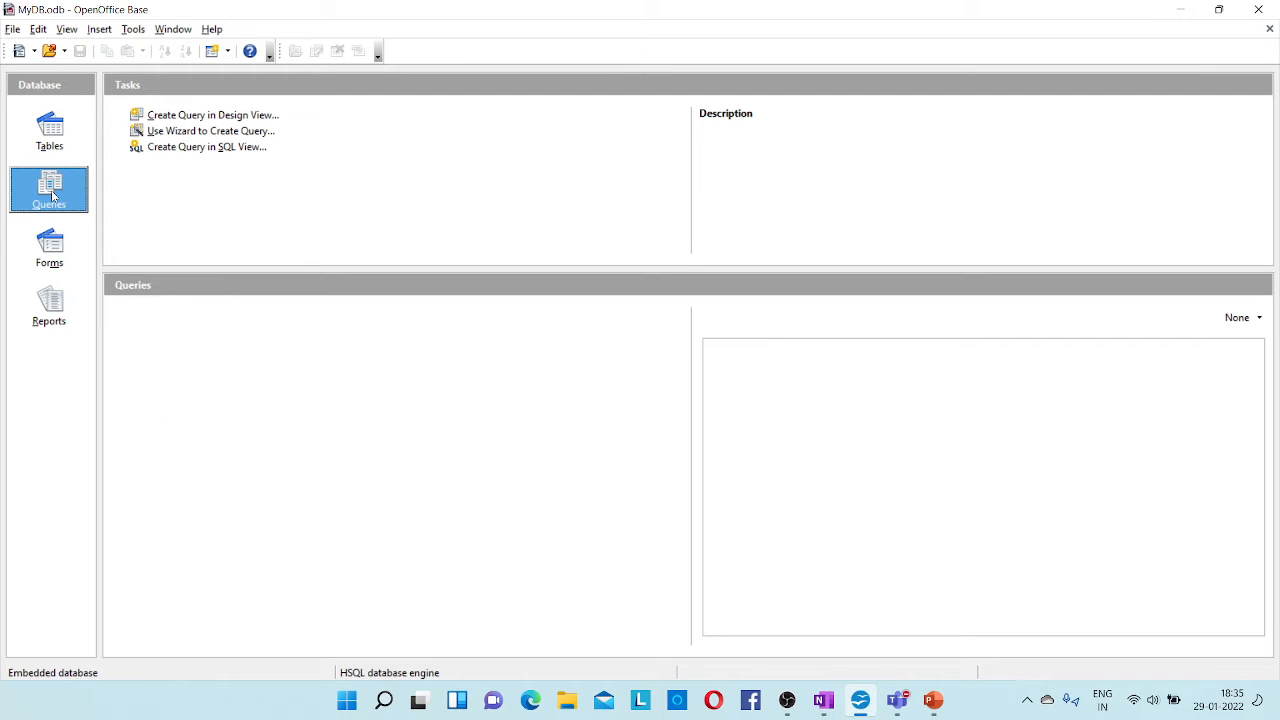
left_click(53, 254)
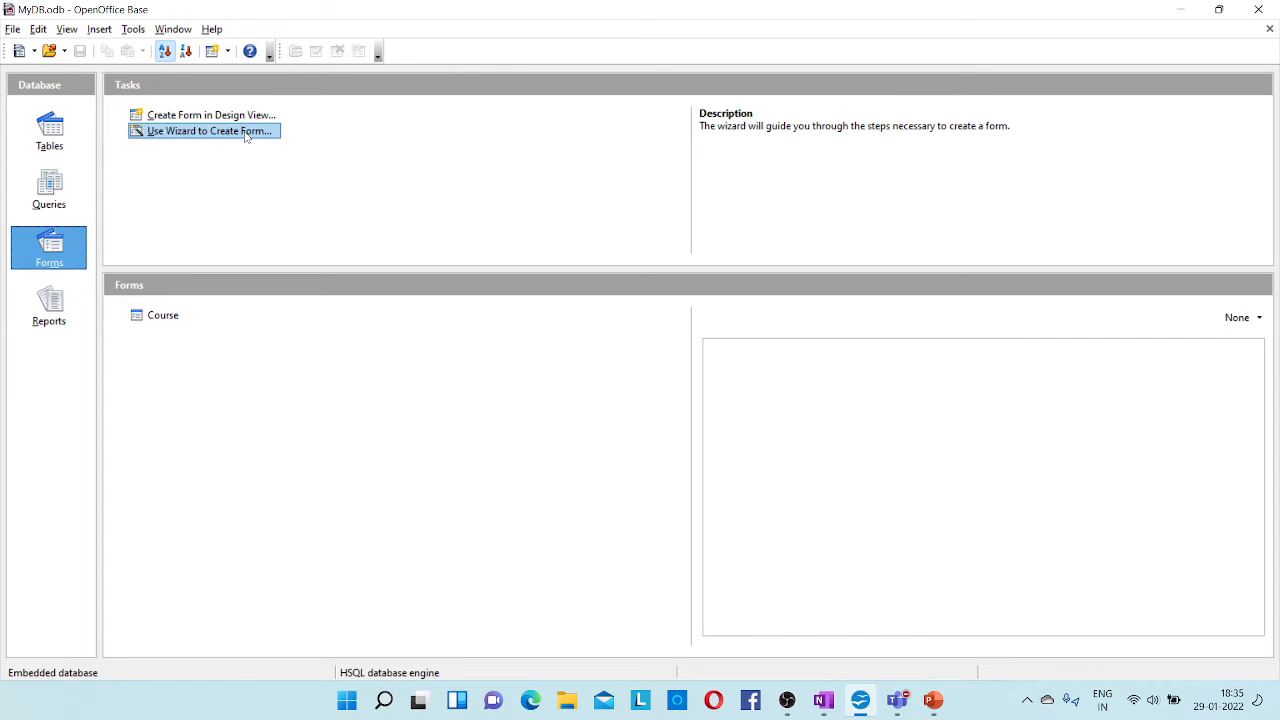
left_click(240, 135)
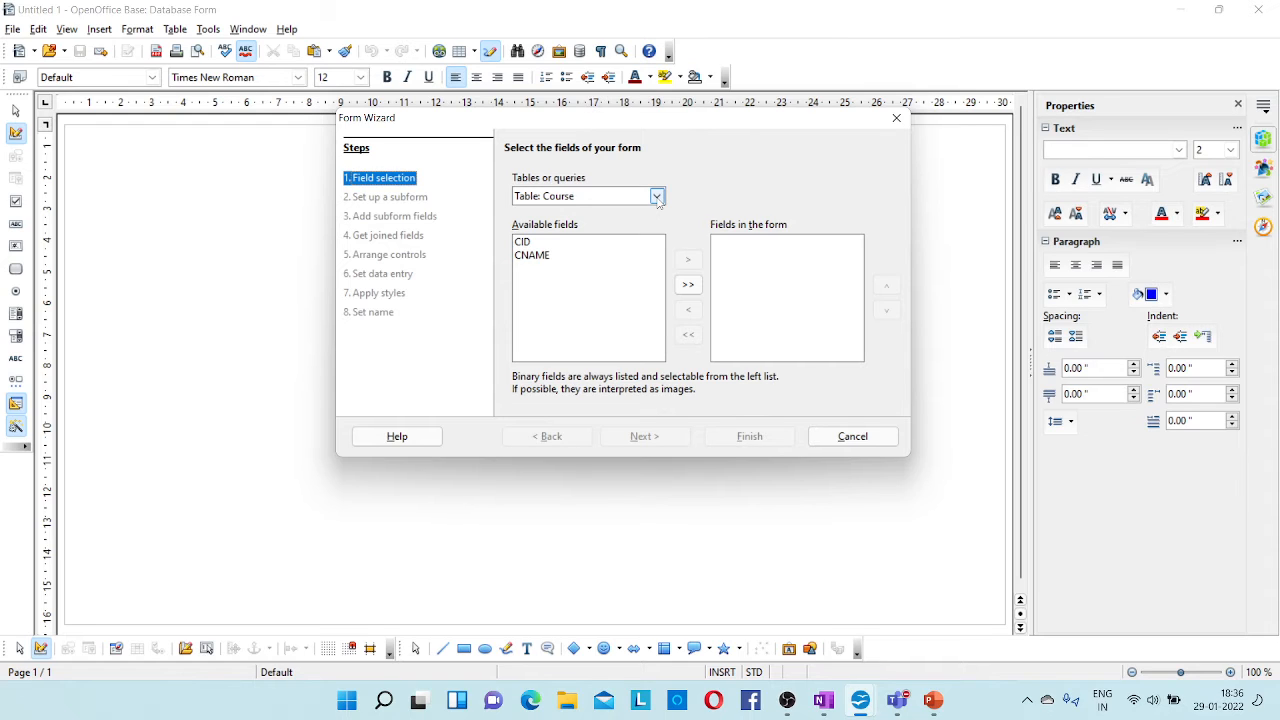
Step: Base the form on the Emp table with all of its fields and continue without a subform
left_click(657, 197)
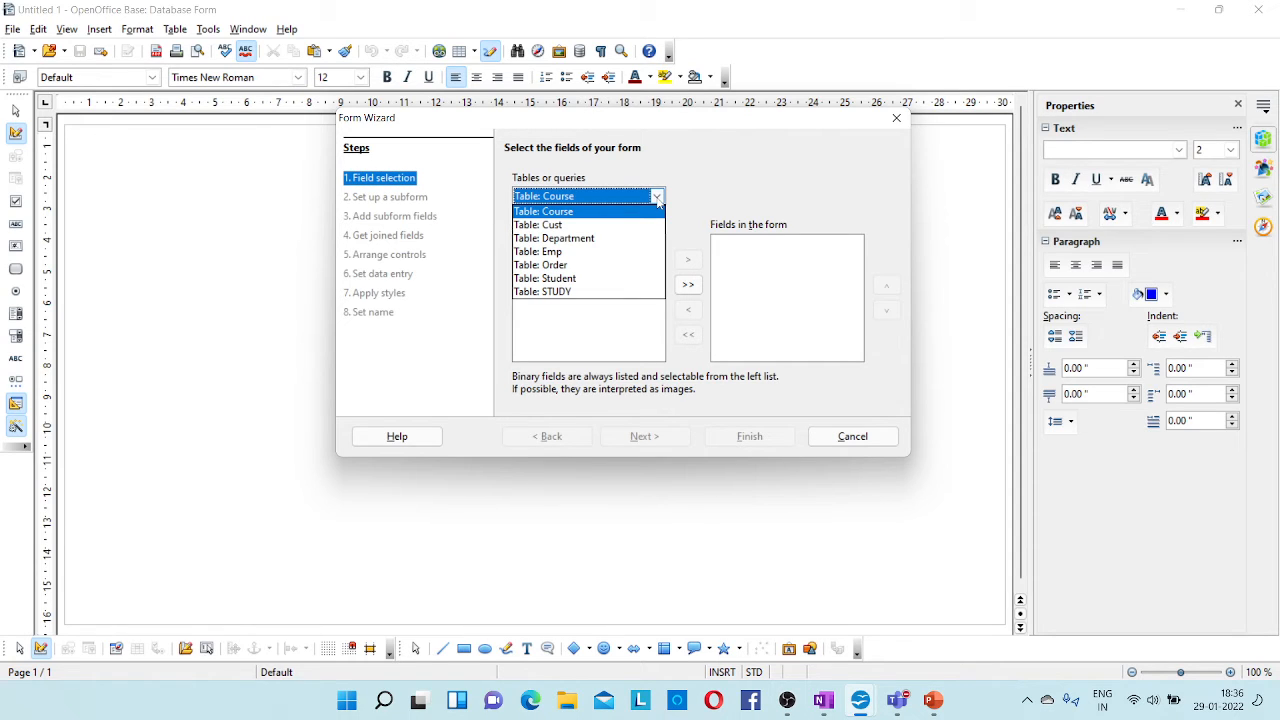
left_click(552, 259)
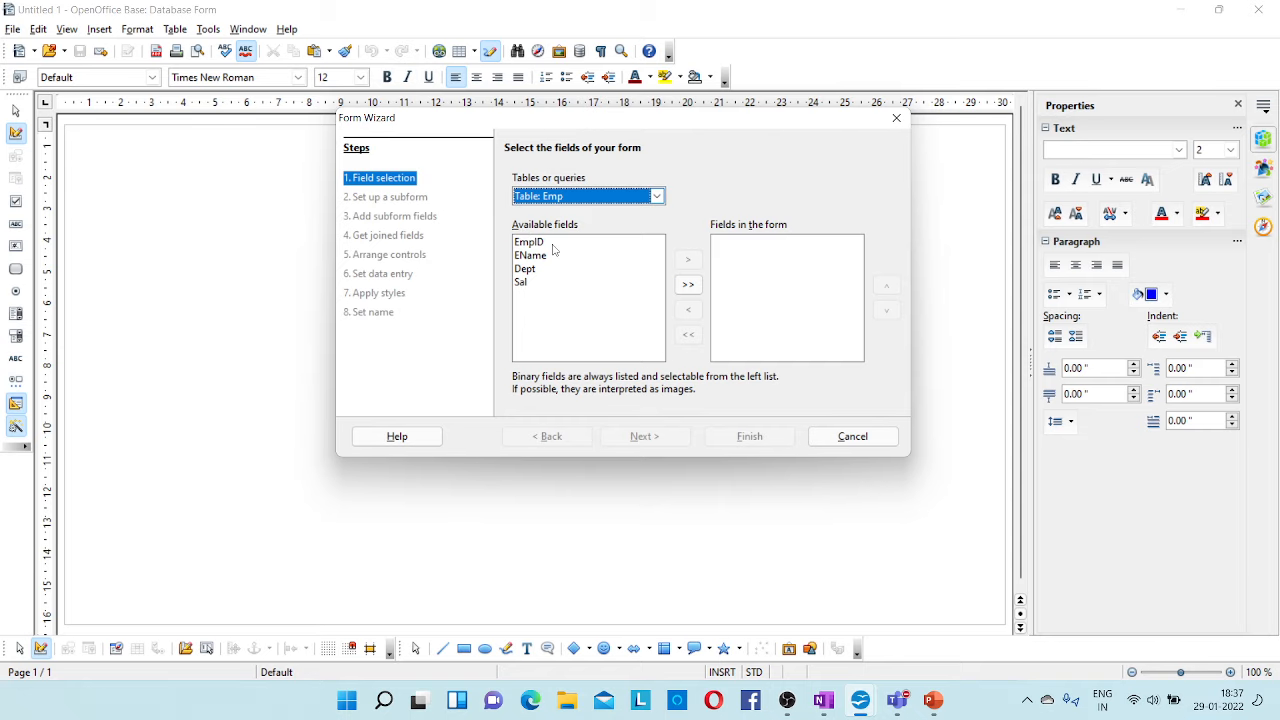
left_click(688, 287)
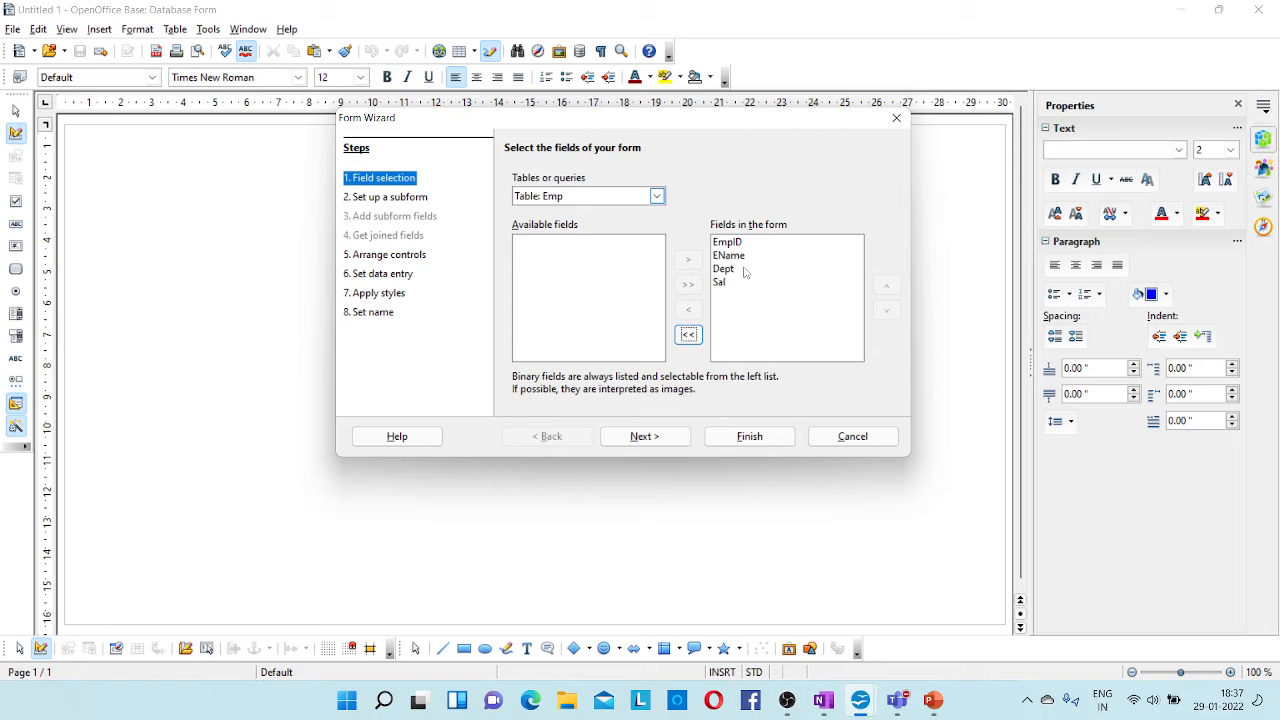
left_click(645, 438)
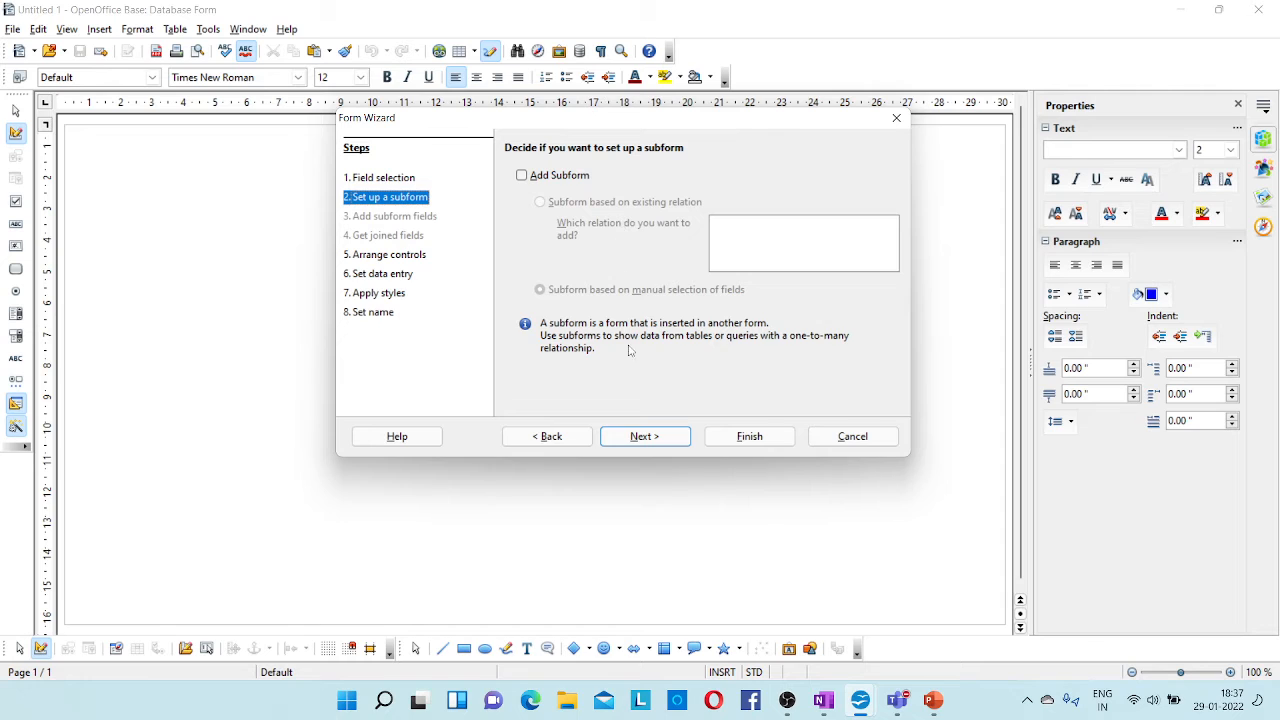
left_click(645, 437)
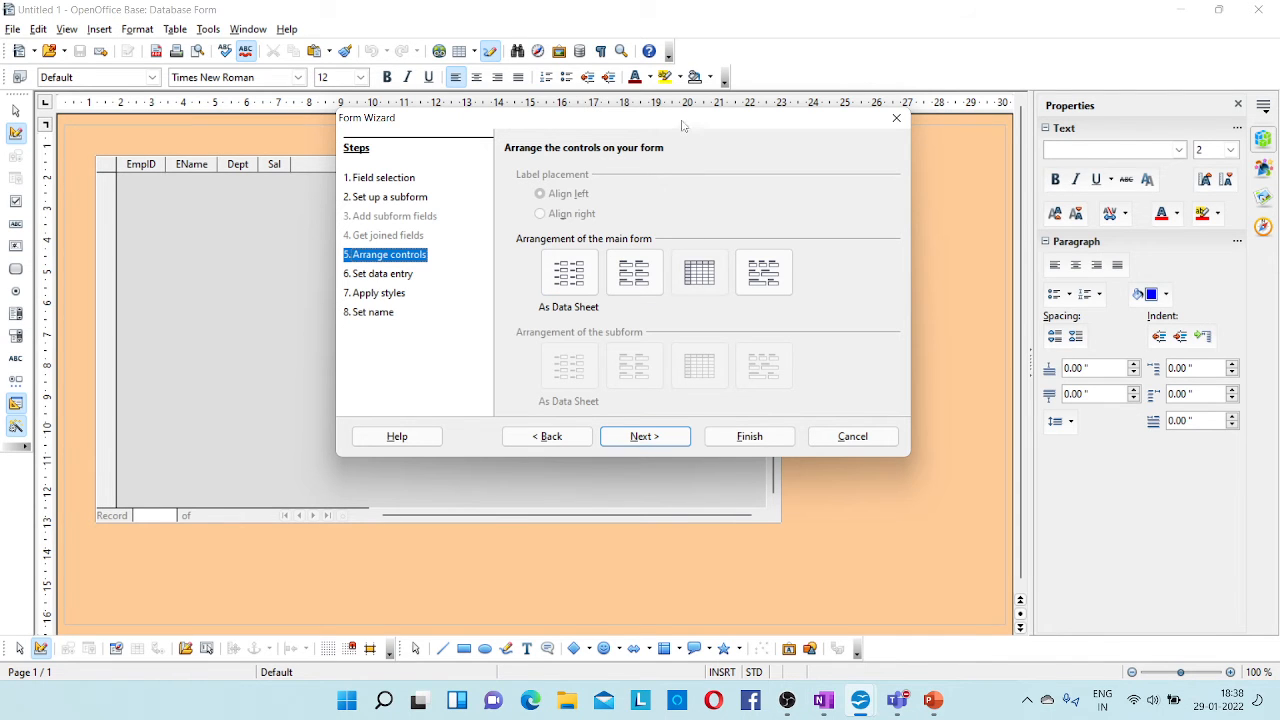
Step: Preview the main form in the Columnar - Labels Left, Columnar - Labels on Top, As Data Sheet and In Blocks - Labels Above arrangements
left_click_drag(680, 120, 782, 170)
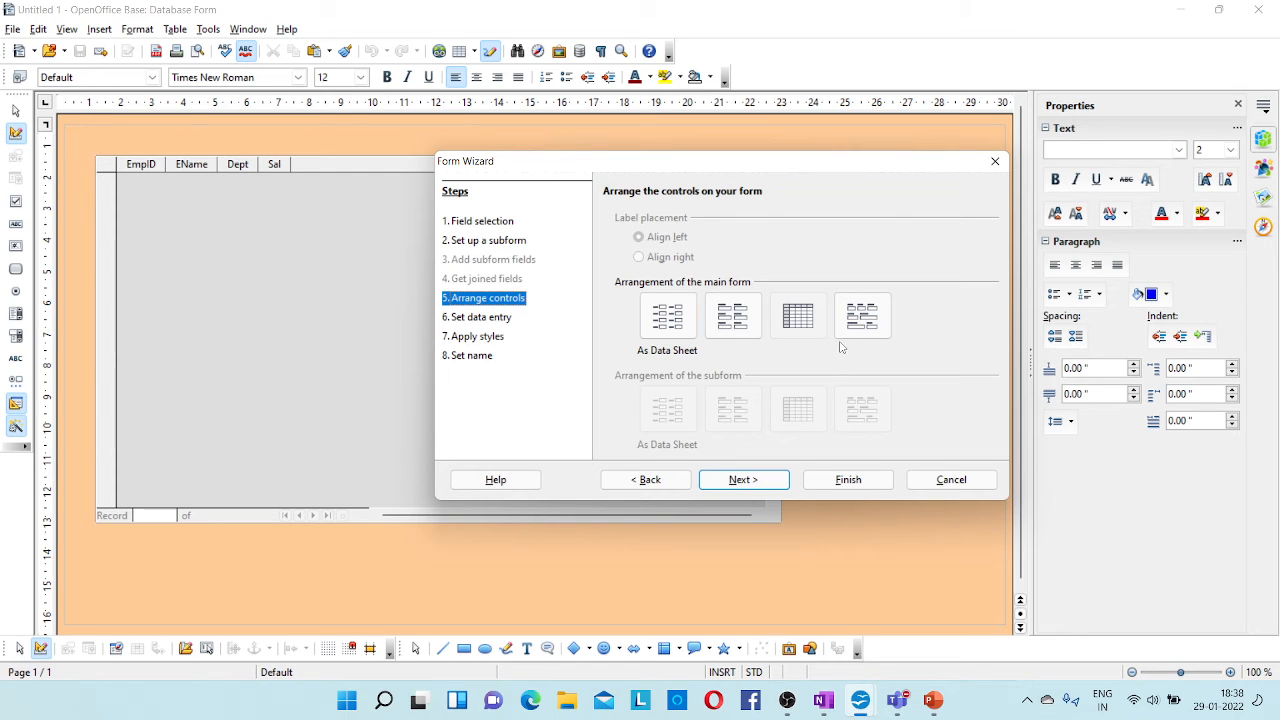
left_click(670, 328)
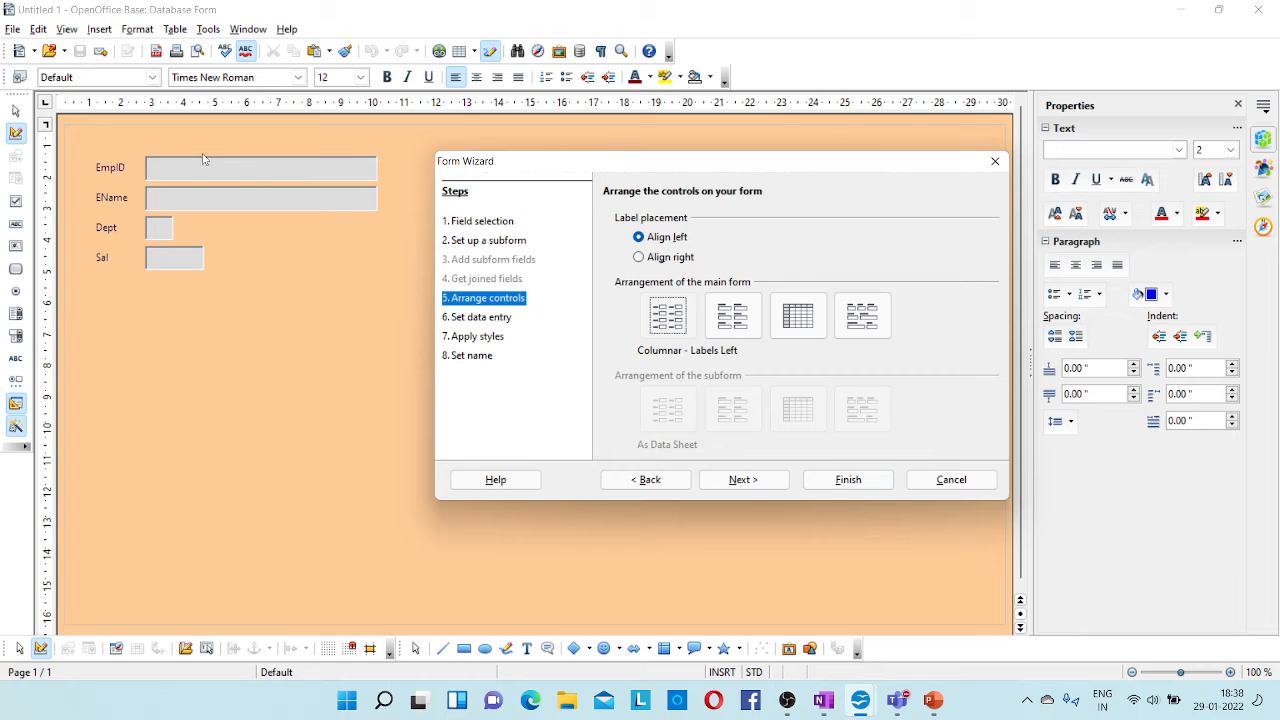
left_click(738, 325)
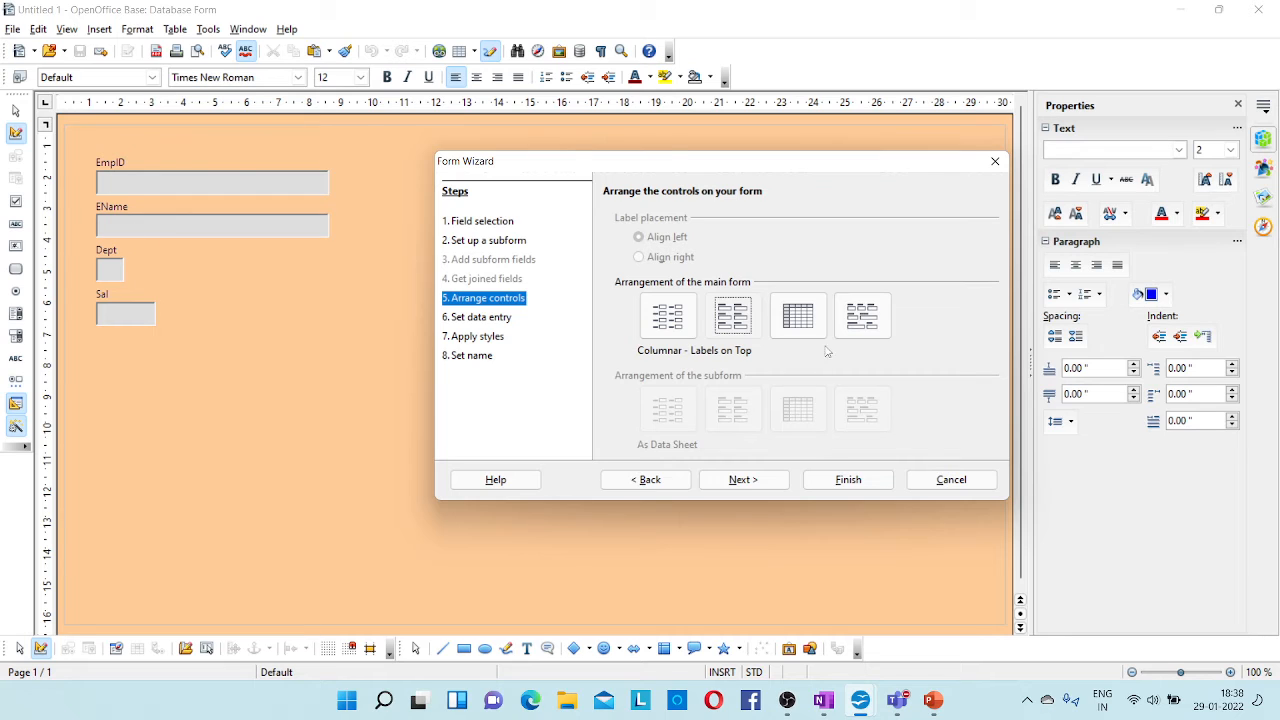
left_click(800, 320)
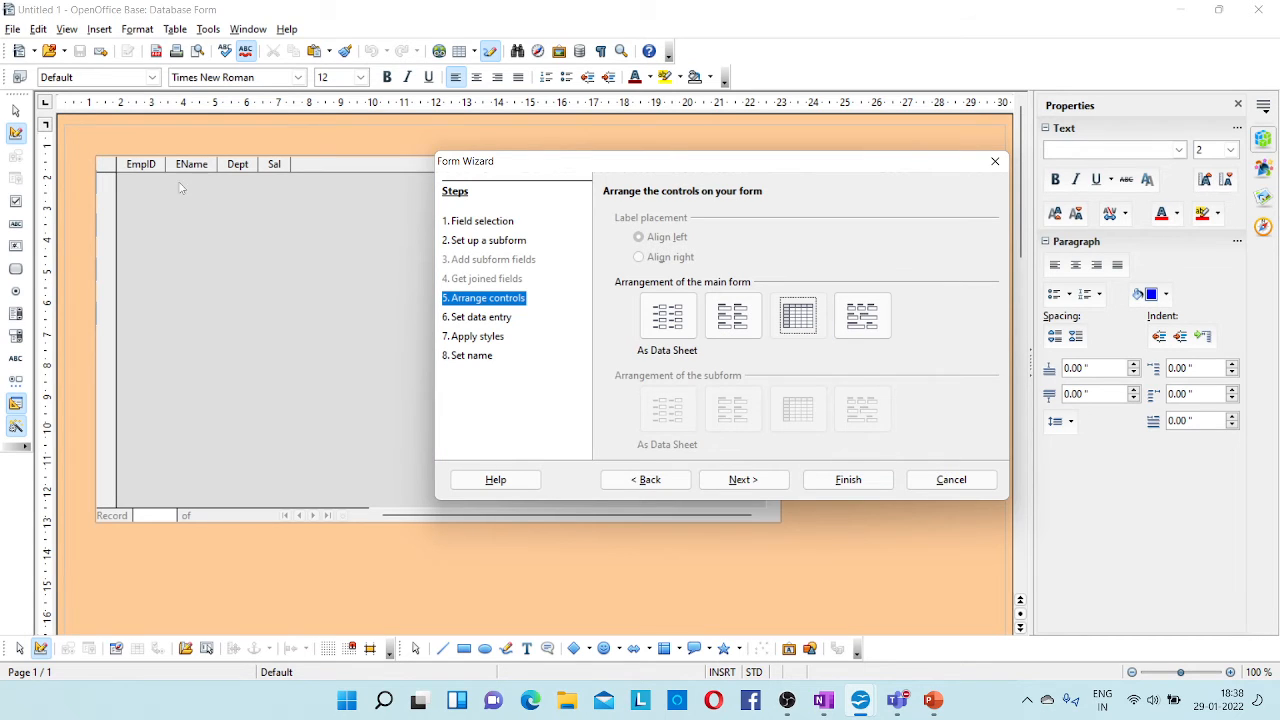
left_click(874, 328)
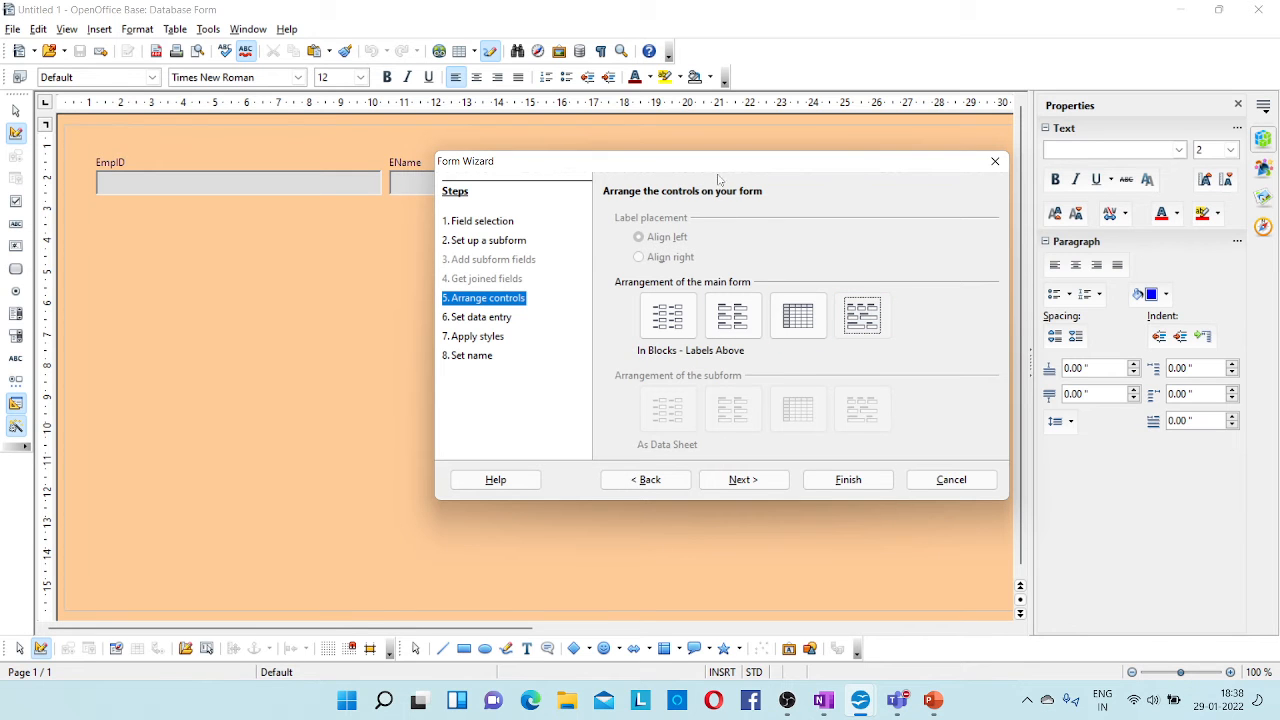
left_click_drag(772, 168, 789, 192)
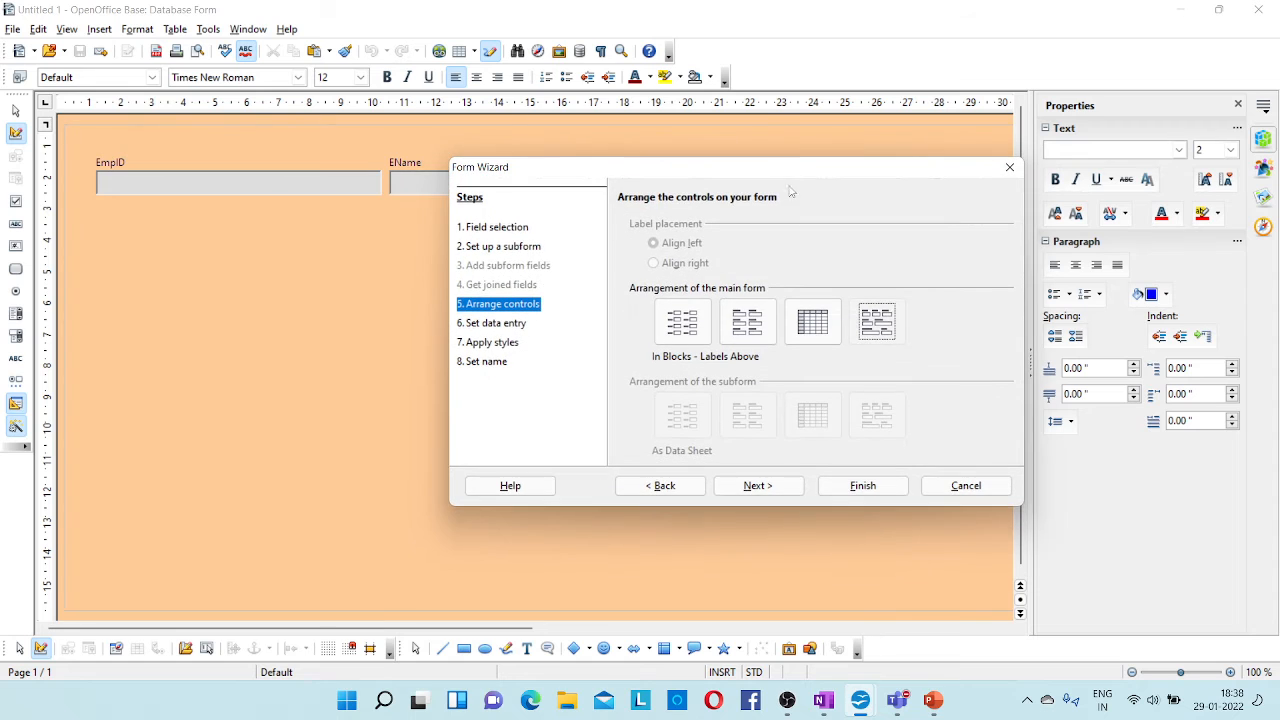
Step: Arrange the main form as Columnar - Labels Left and keep the data entry mode that displays all data
left_click(683, 330)
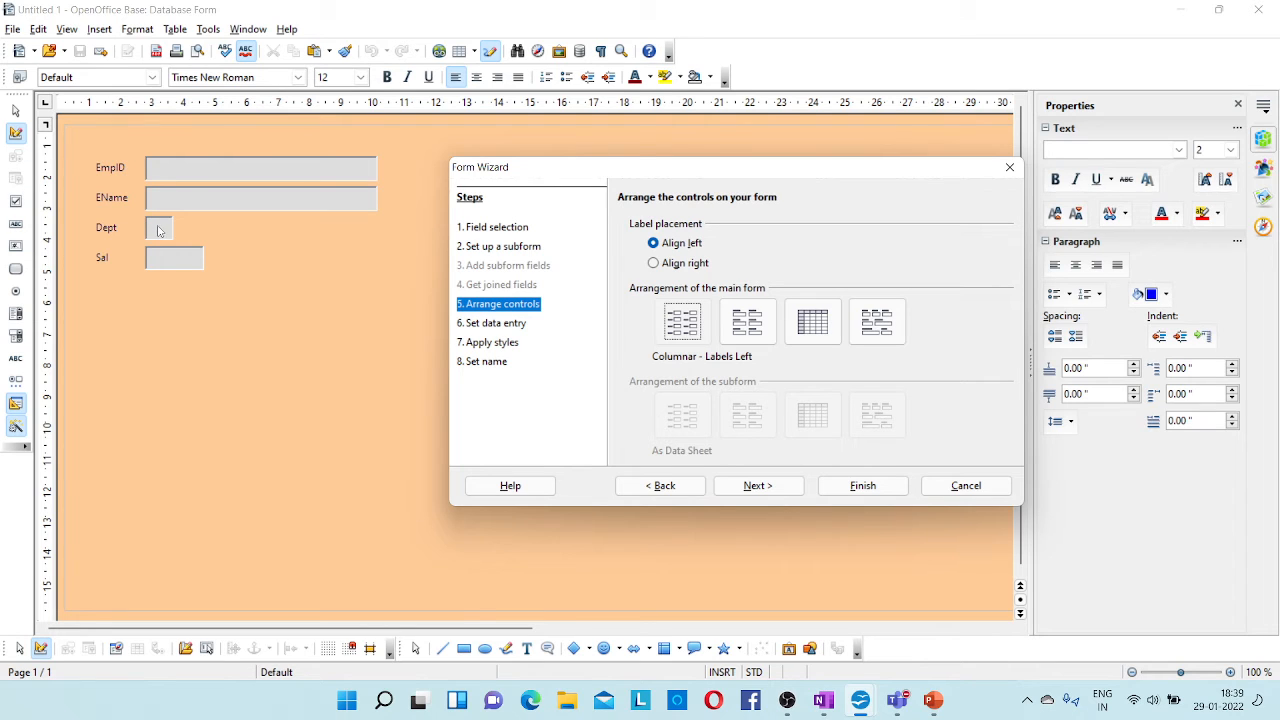
left_click(760, 491)
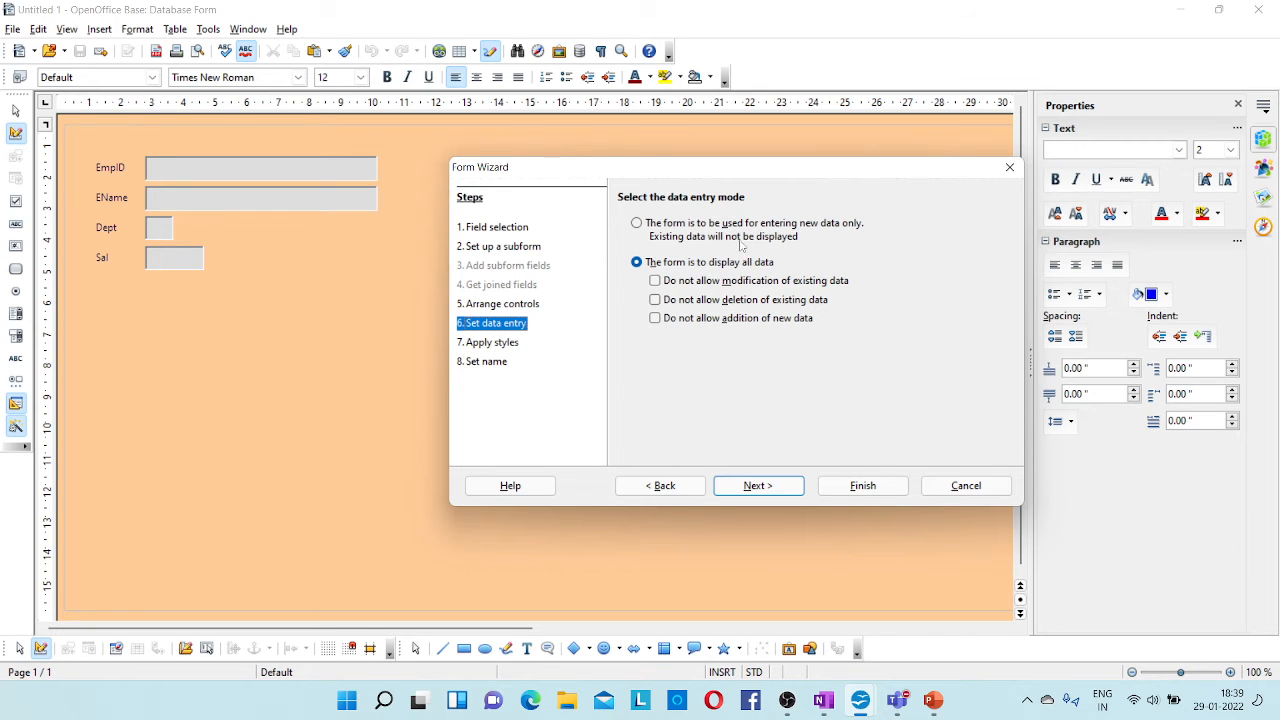
left_click_drag(808, 174, 784, 172)
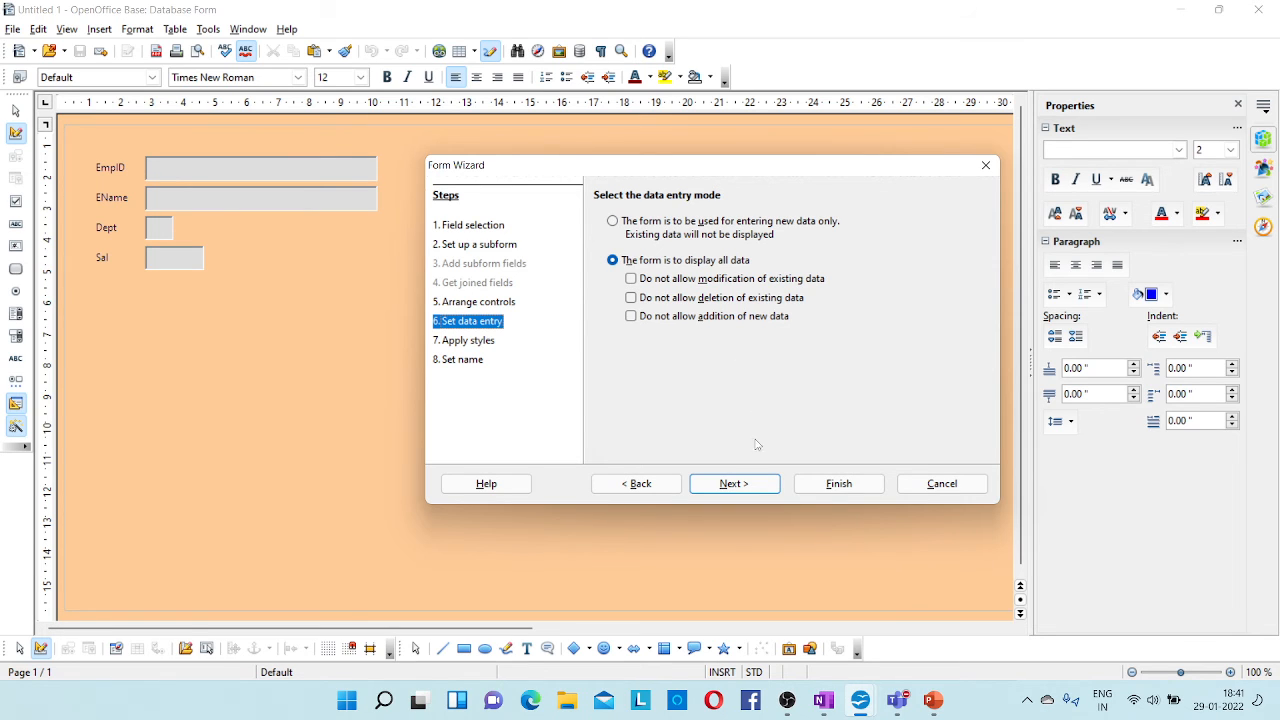
left_click(735, 486)
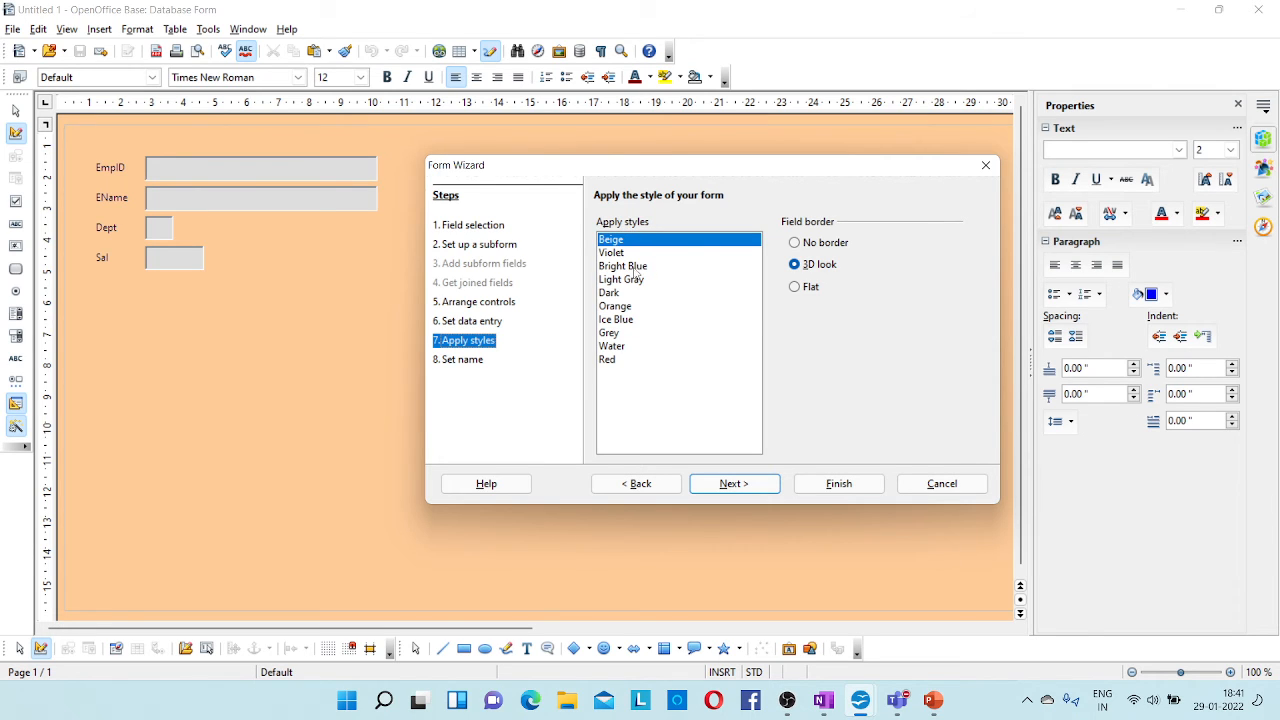
Step: Preview the form in the available styles, from Violet, Bright Blue and Light Gray through Dark, Orange, Ice Blue, Grey, Water, Red and Beige
left_click(615, 254)
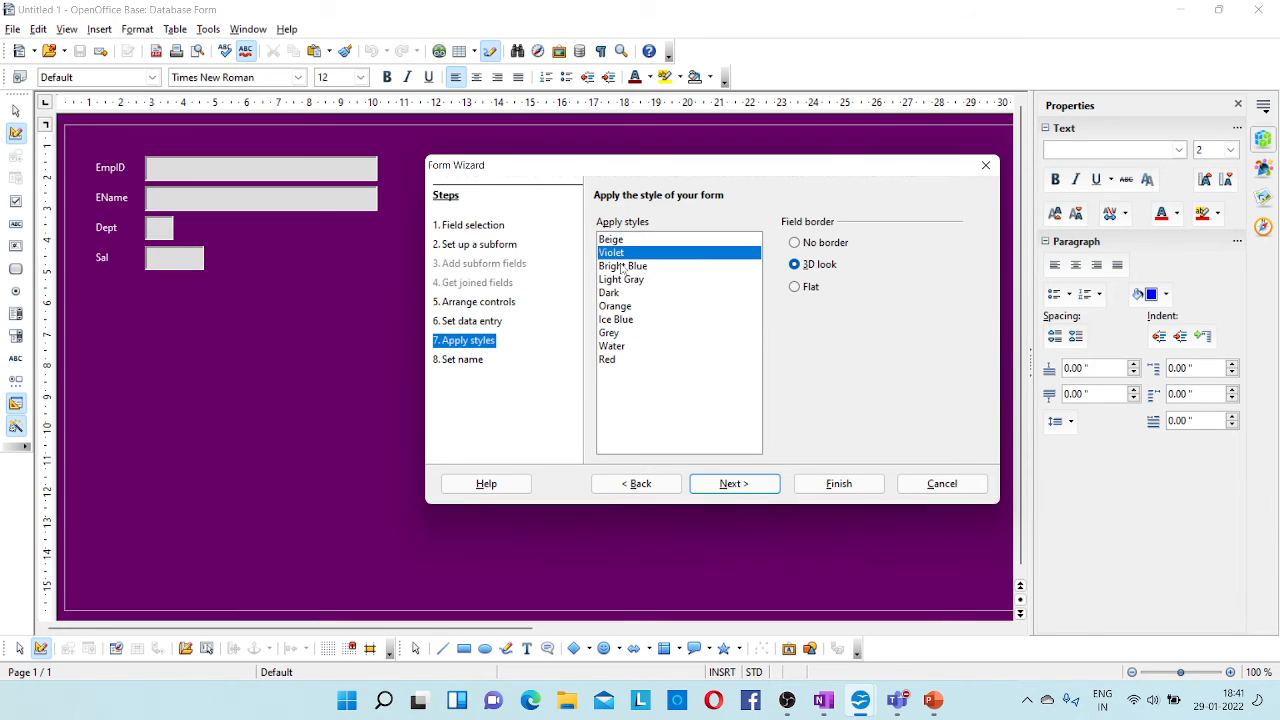
left_click(622, 267)
left_click(623, 280)
left_click(614, 293)
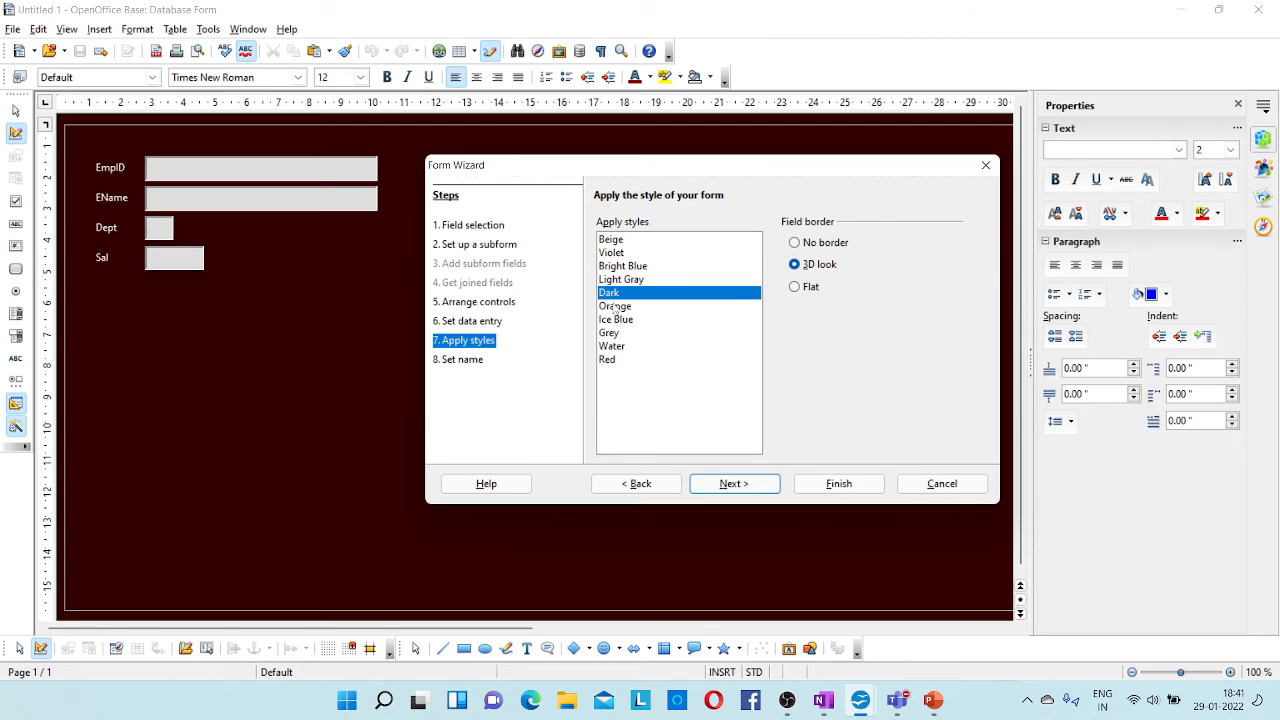
left_click(616, 306)
left_click(616, 320)
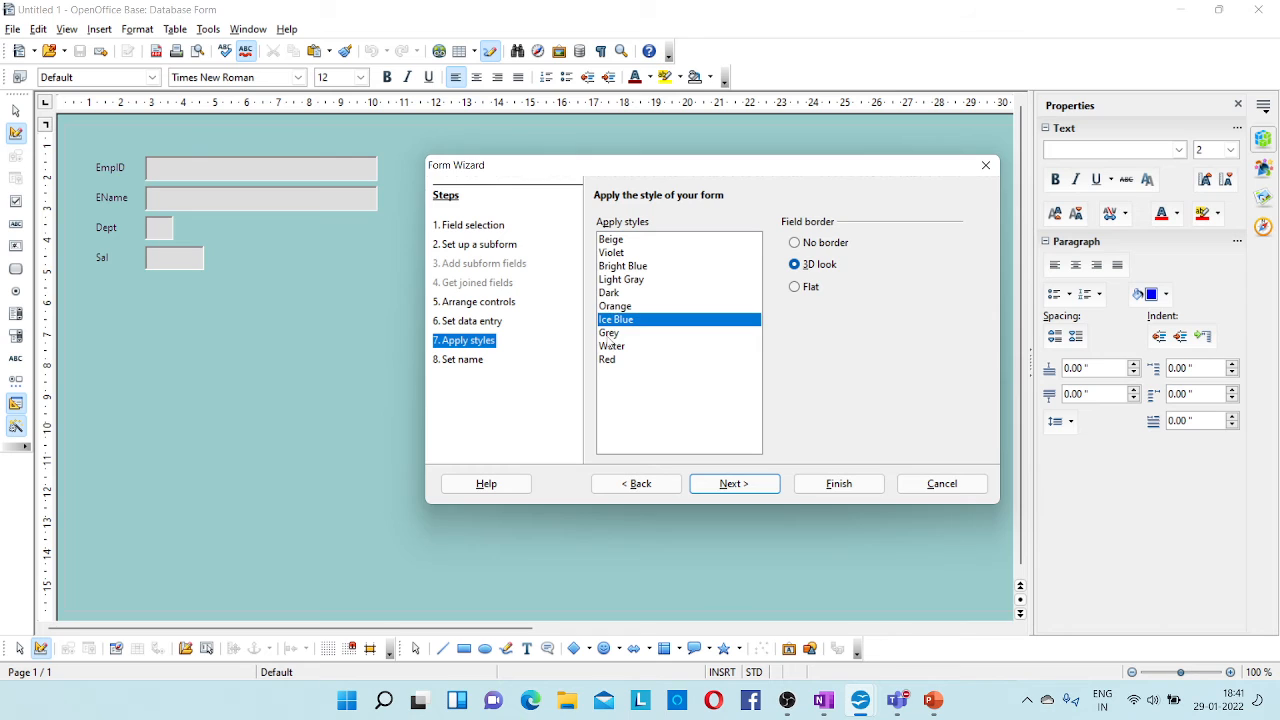
left_click(610, 333)
left_click(612, 346)
left_click(610, 360)
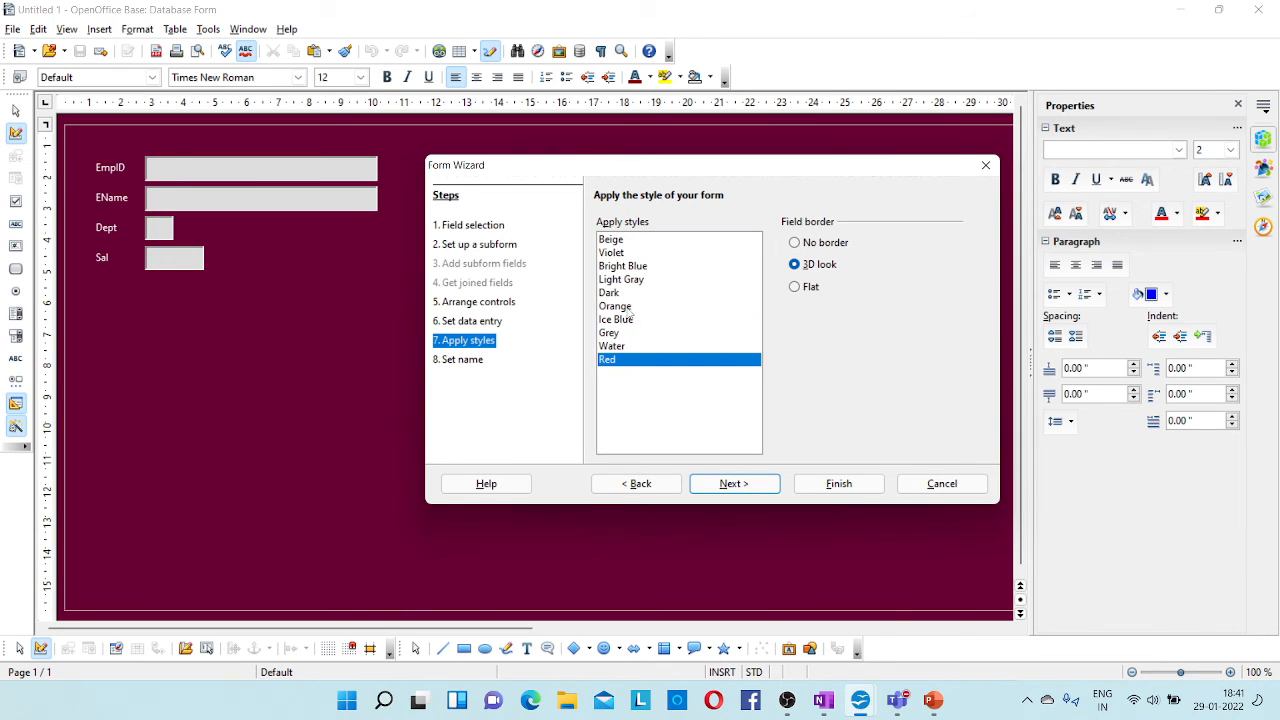
left_click(630, 306)
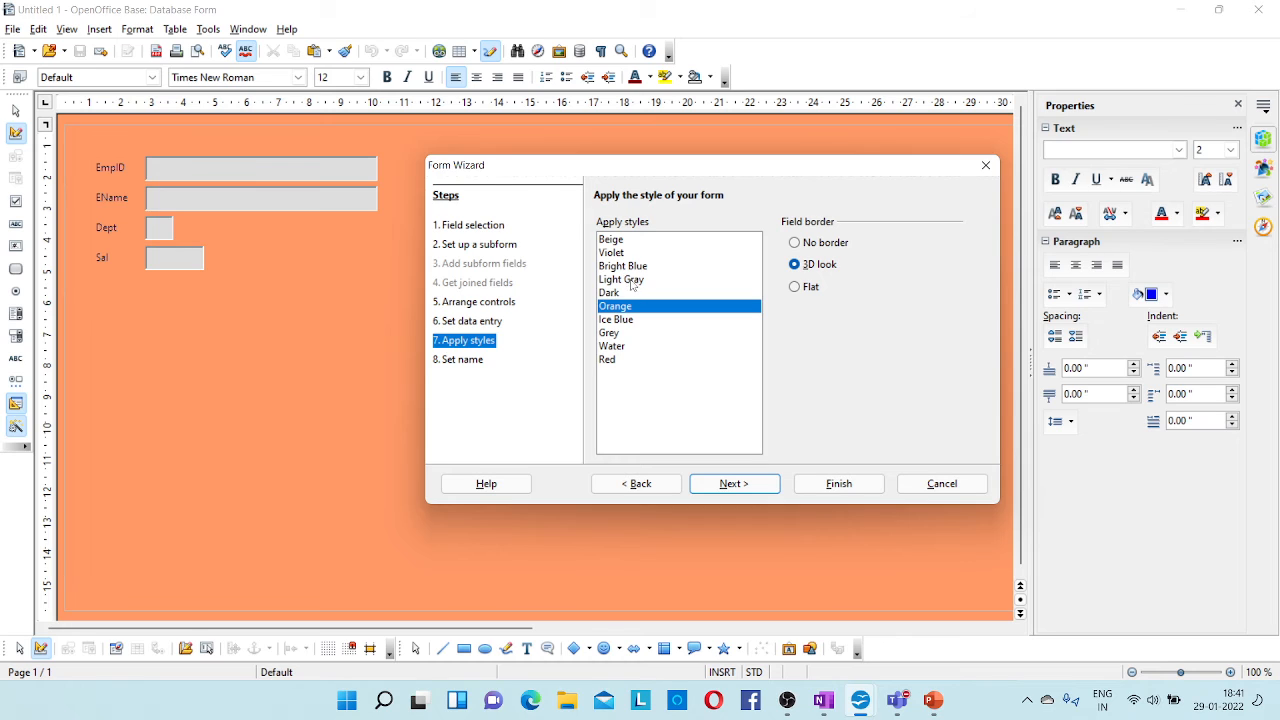
left_click(632, 284)
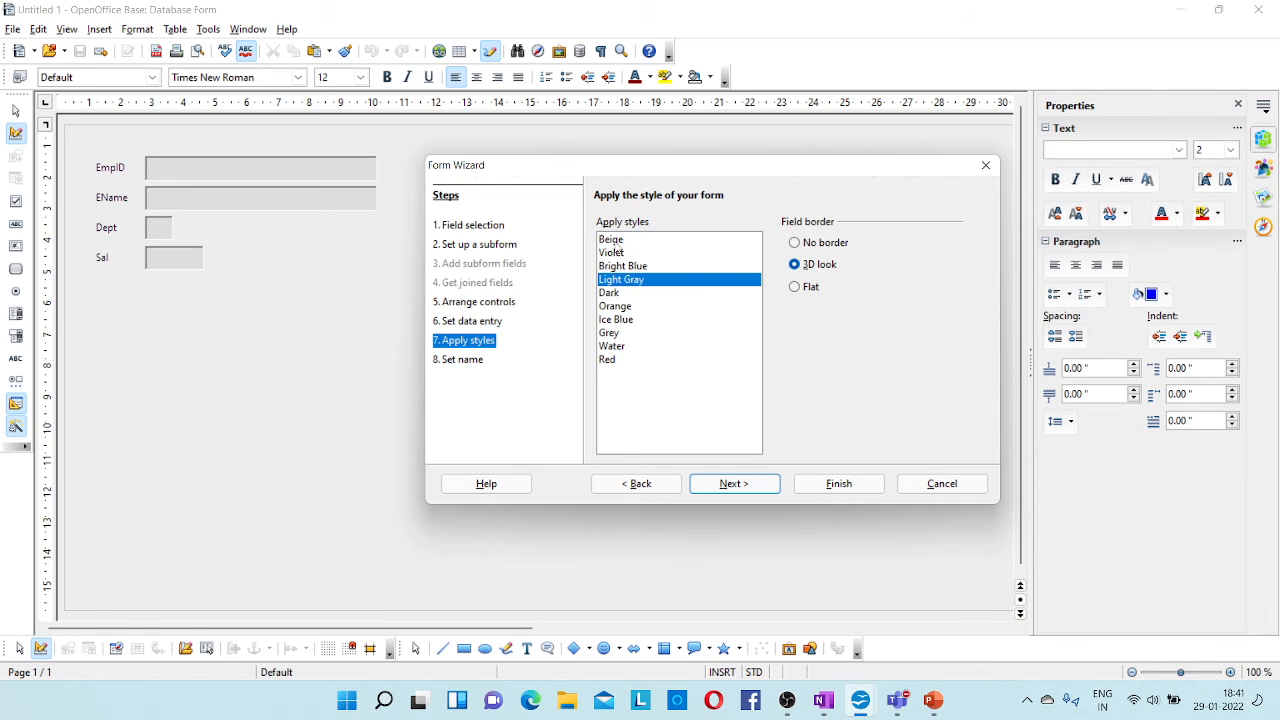
left_click(617, 240)
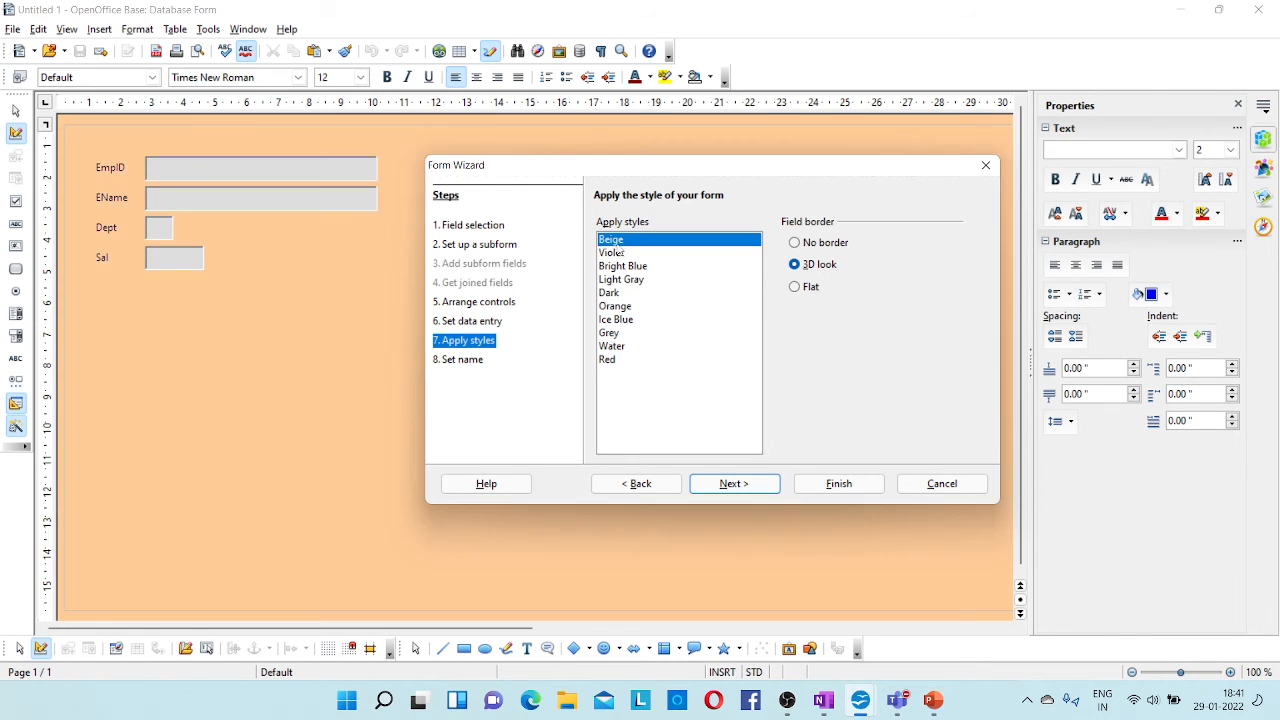
Step: Apply the Ice Blue style with flat field borders and finish the form under the name Emp, opening it to work with
left_click(618, 320)
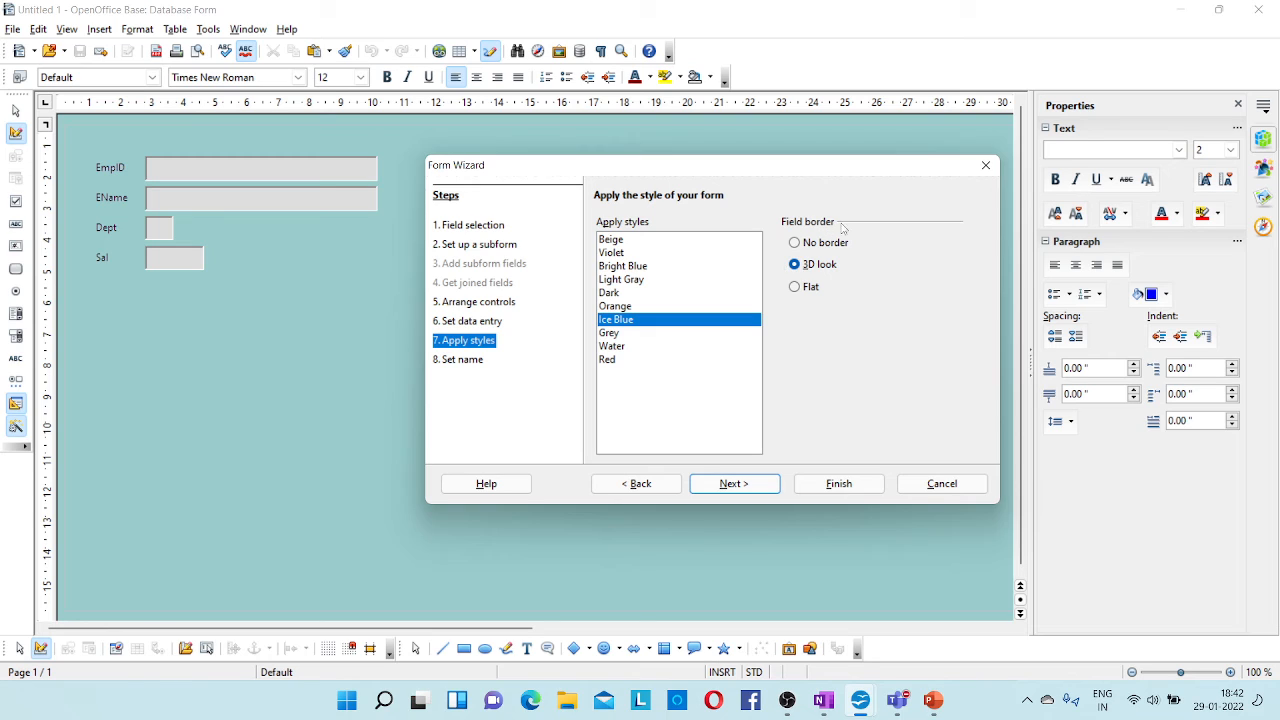
left_click(795, 243)
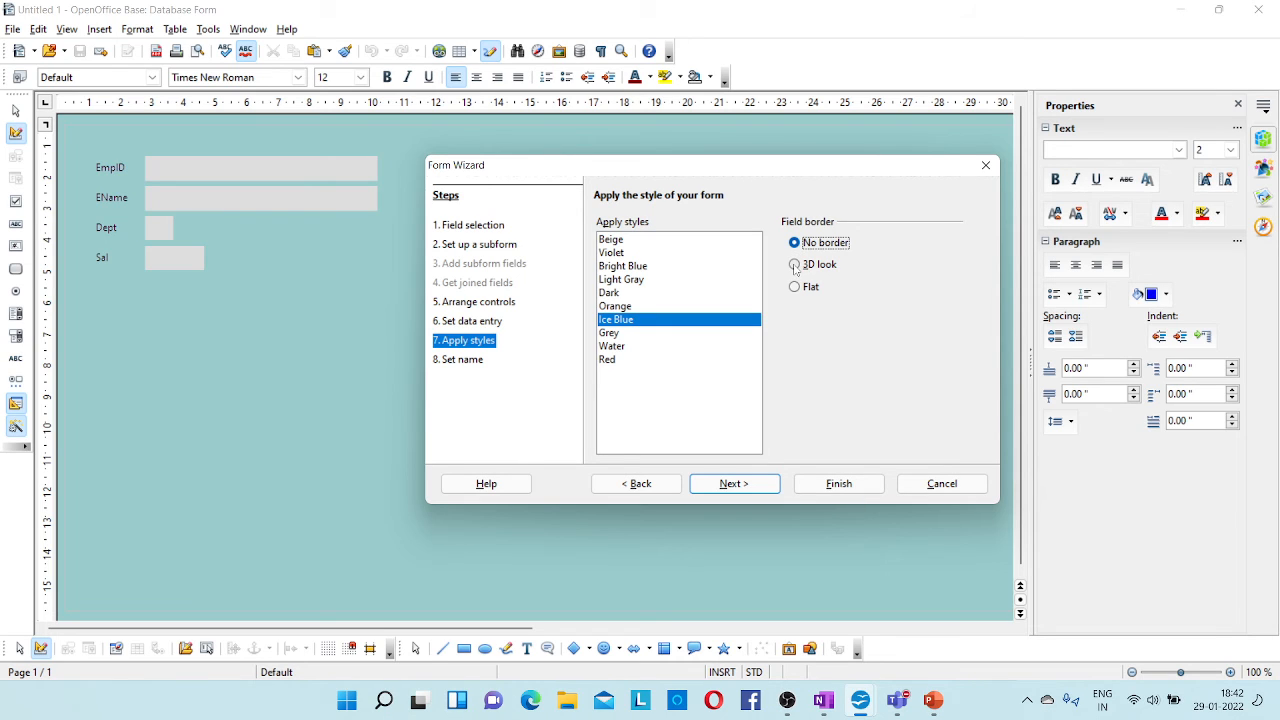
left_click(795, 265)
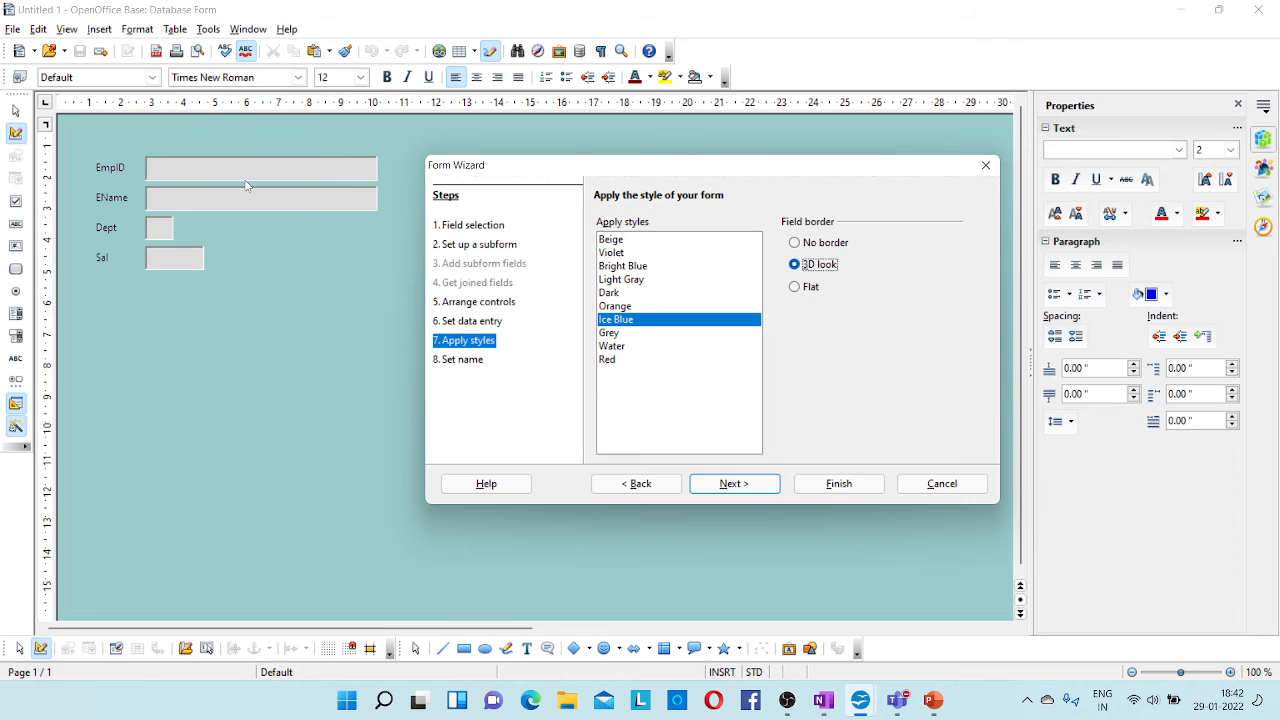
left_click(795, 287)
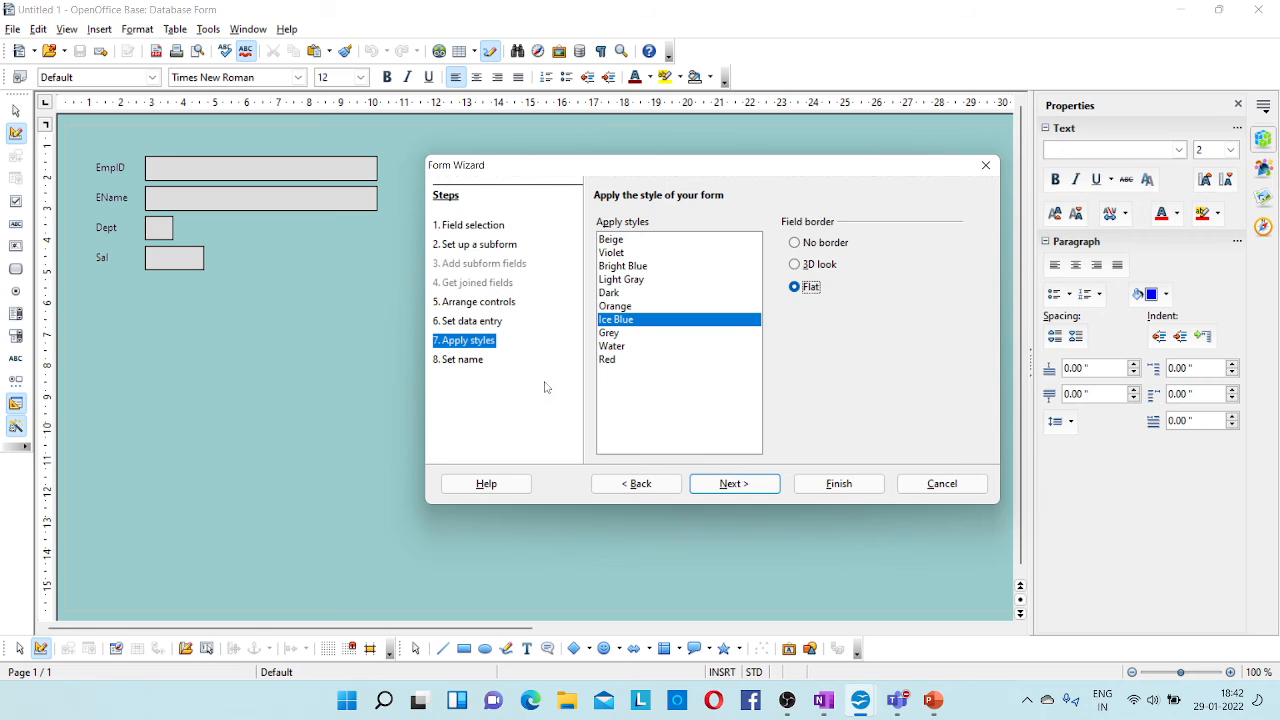
left_click(736, 486)
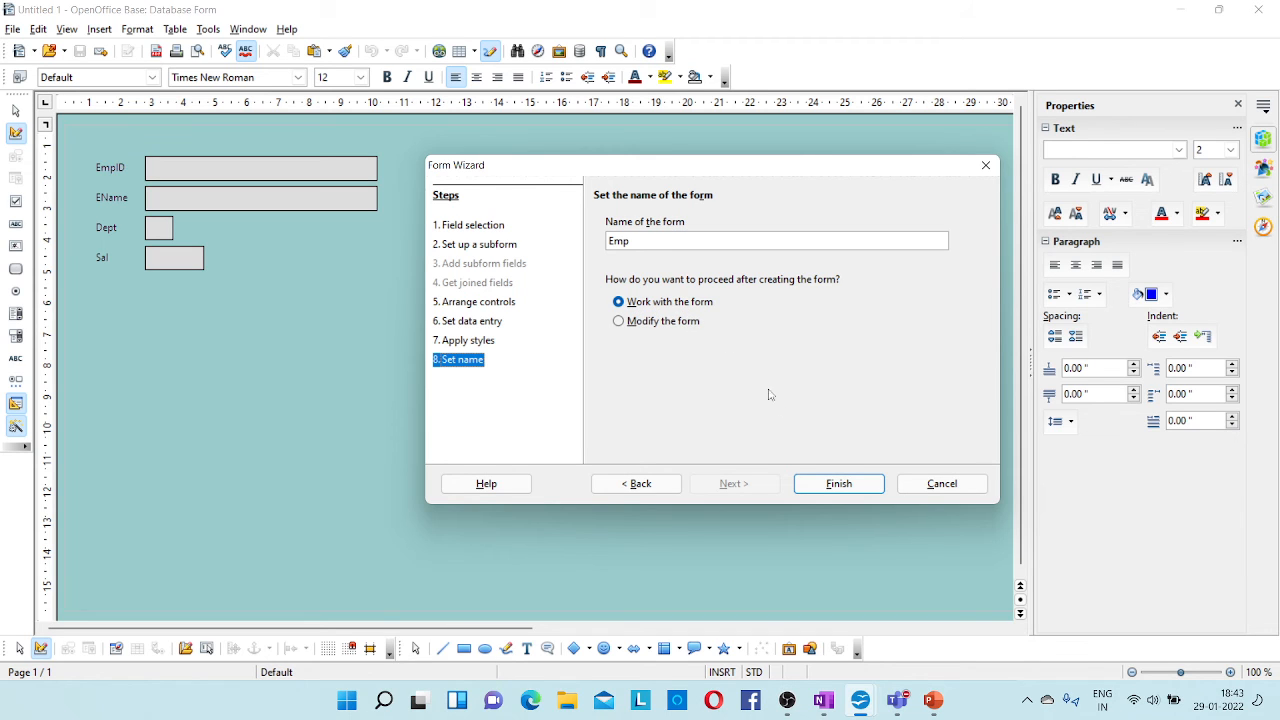
left_click(838, 484)
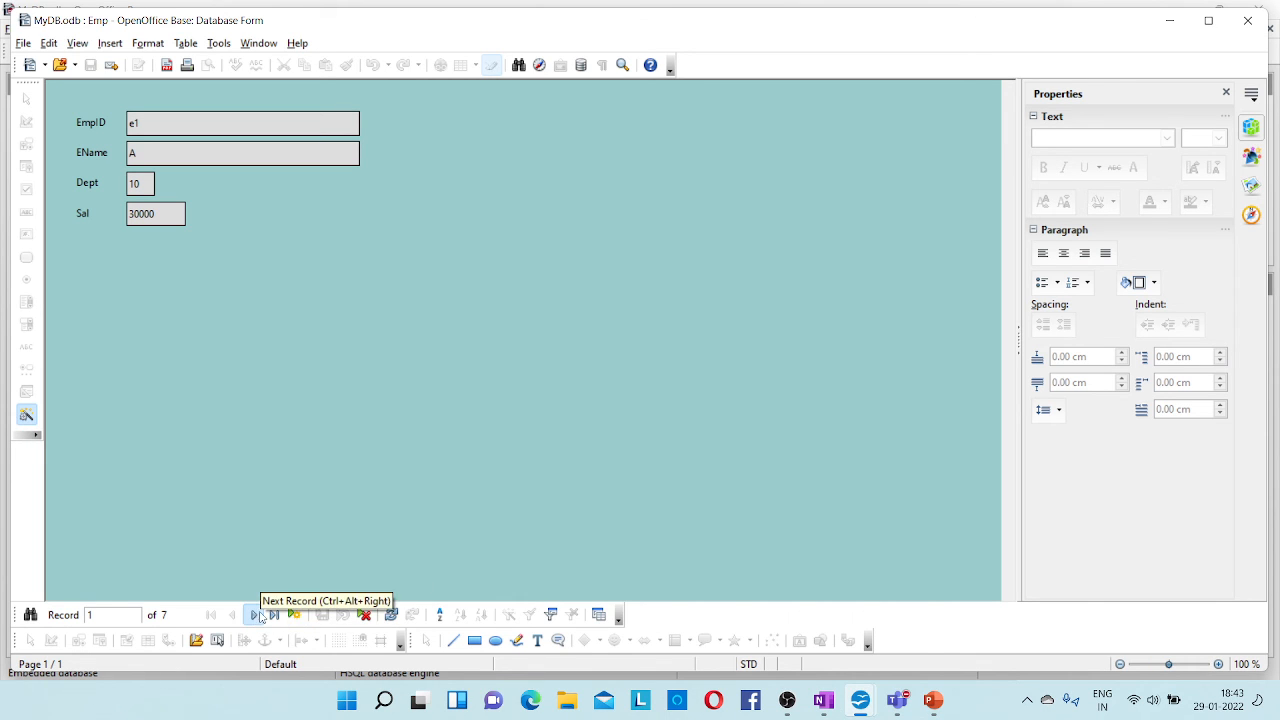
Step: Go through the existing employee records one by one to the blank record after the last
left_click(254, 615)
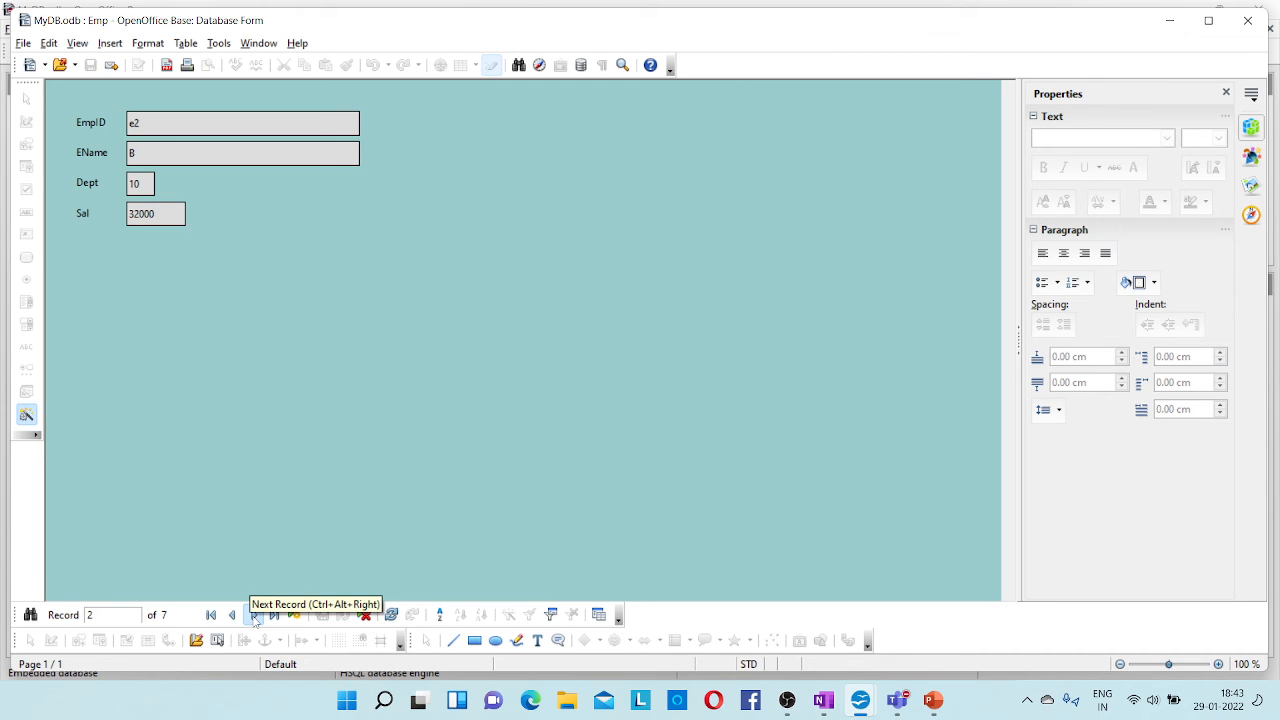
left_click(254, 615)
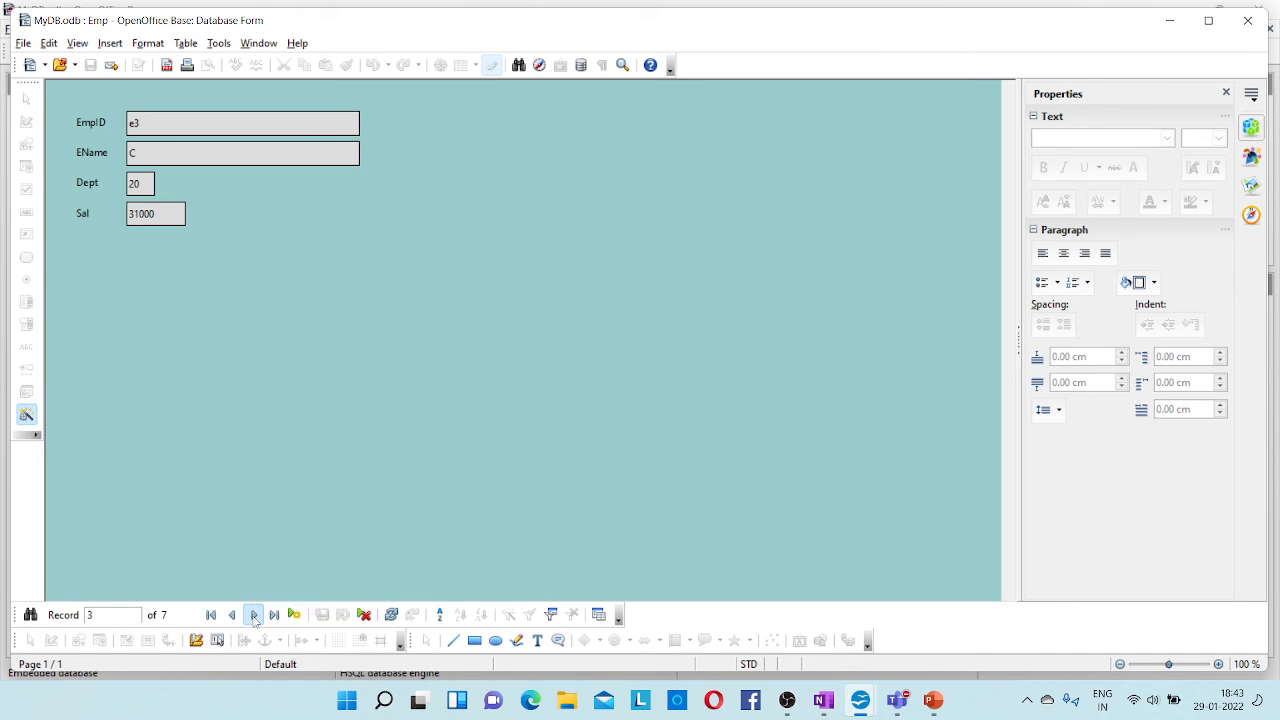
left_click(254, 615)
left_click(254, 615)
left_click(254, 615)
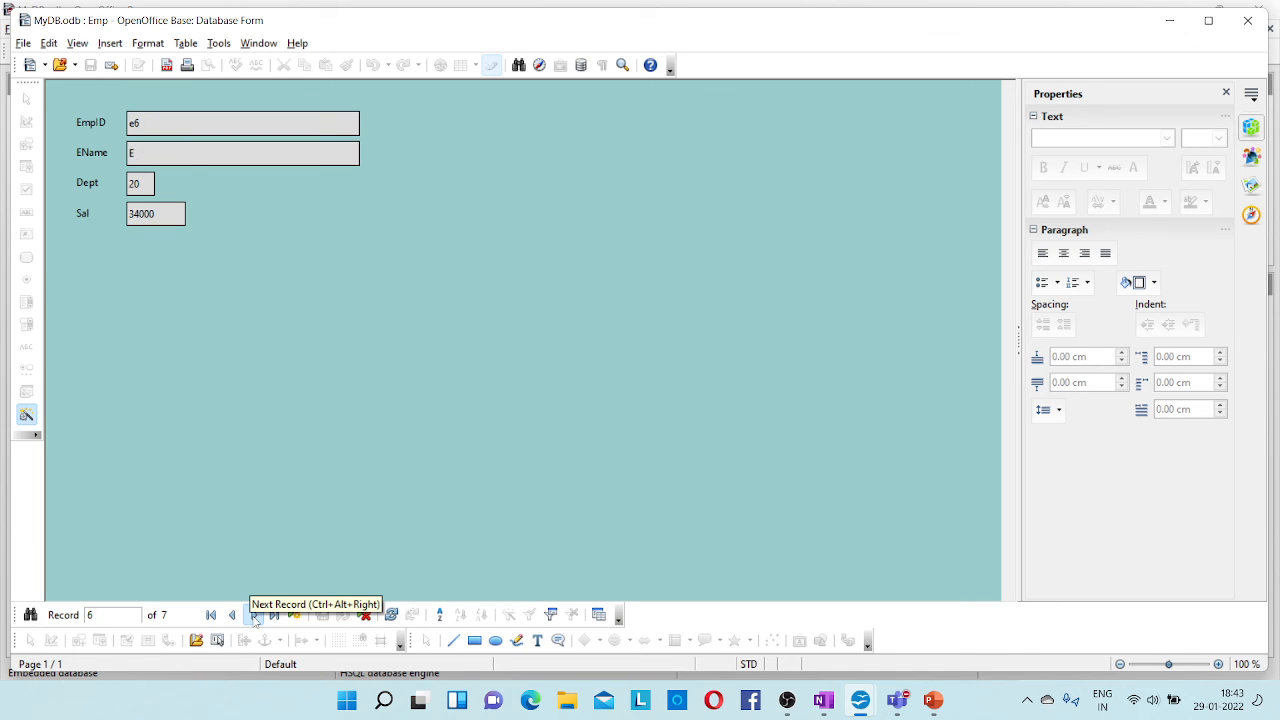
left_click(254, 615)
left_click(254, 615)
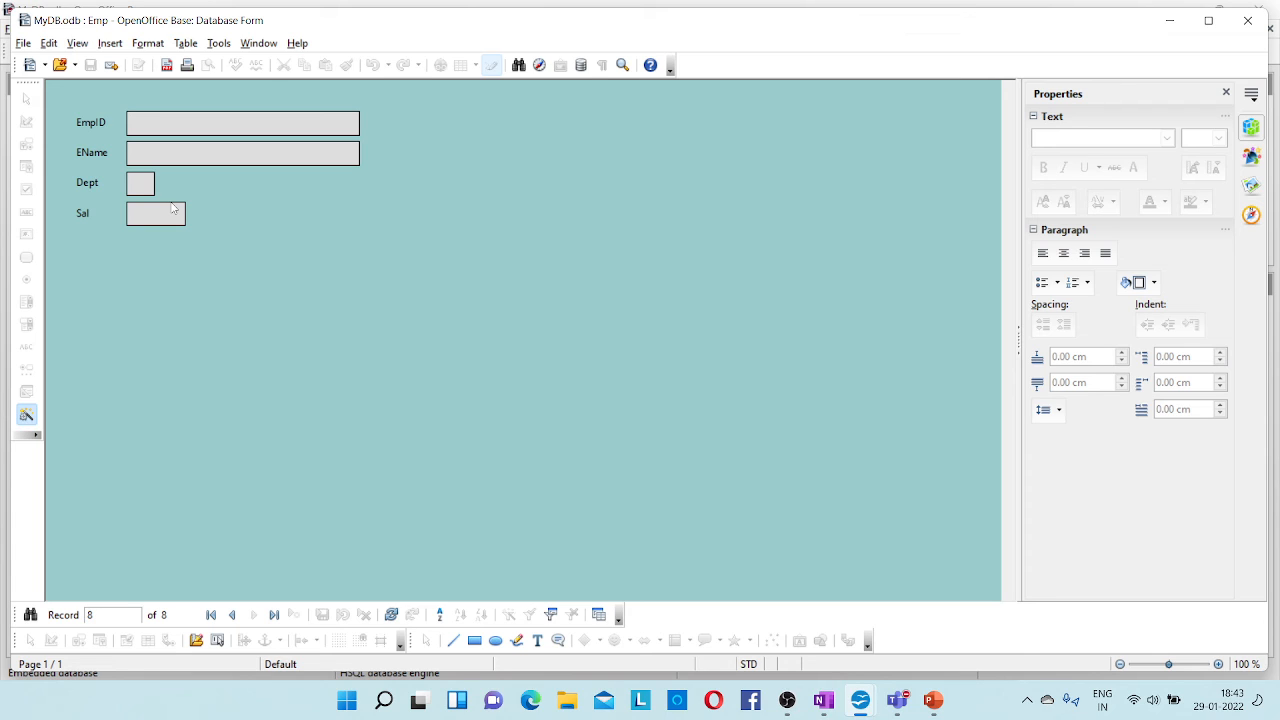
Step: Enter a record with EmpID e8, EName XXXX, Dept 30 and Sal 45000, and advance to a new blank record
left_click(179, 124)
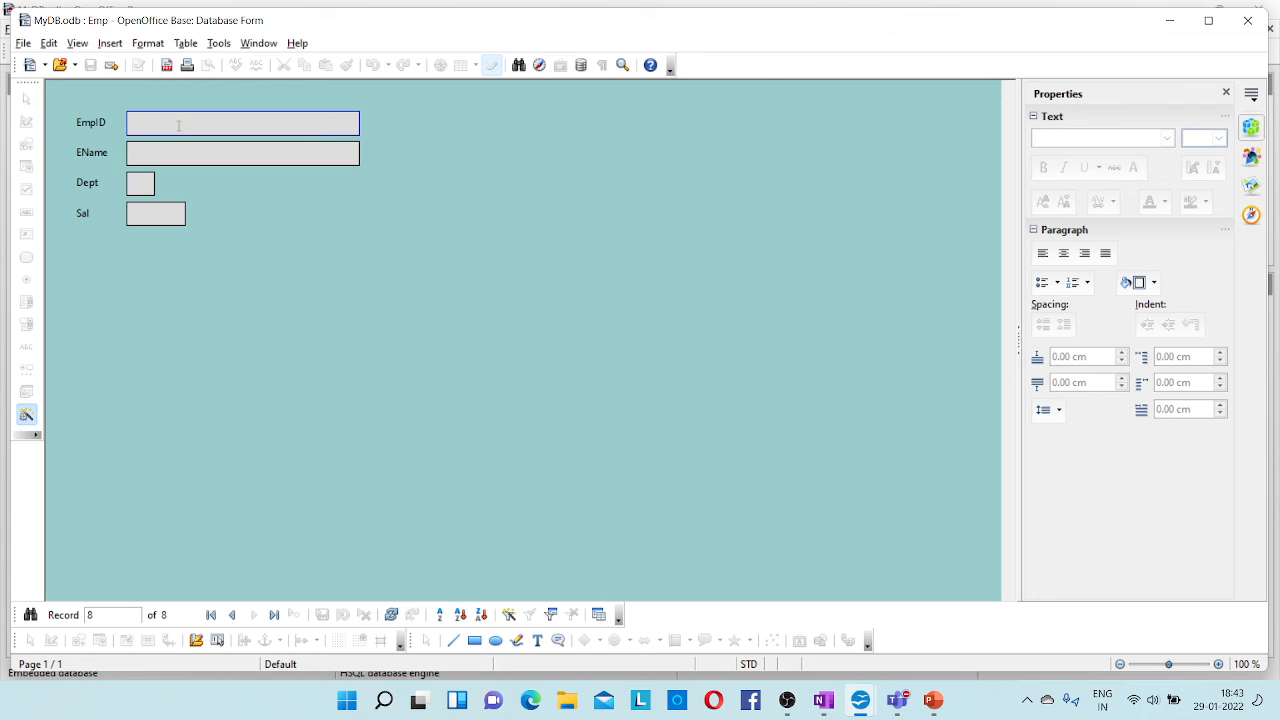
type("e8")
left_click(147, 153)
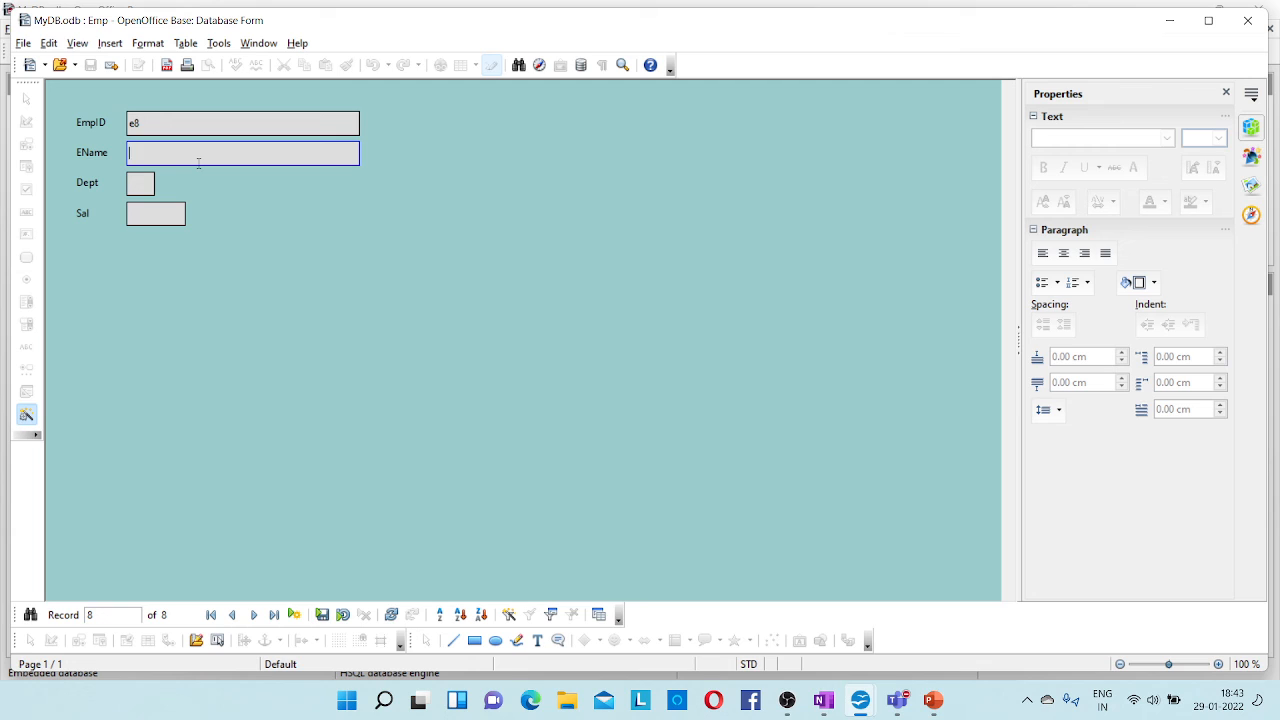
type("XXXX")
left_click(142, 183)
type("30")
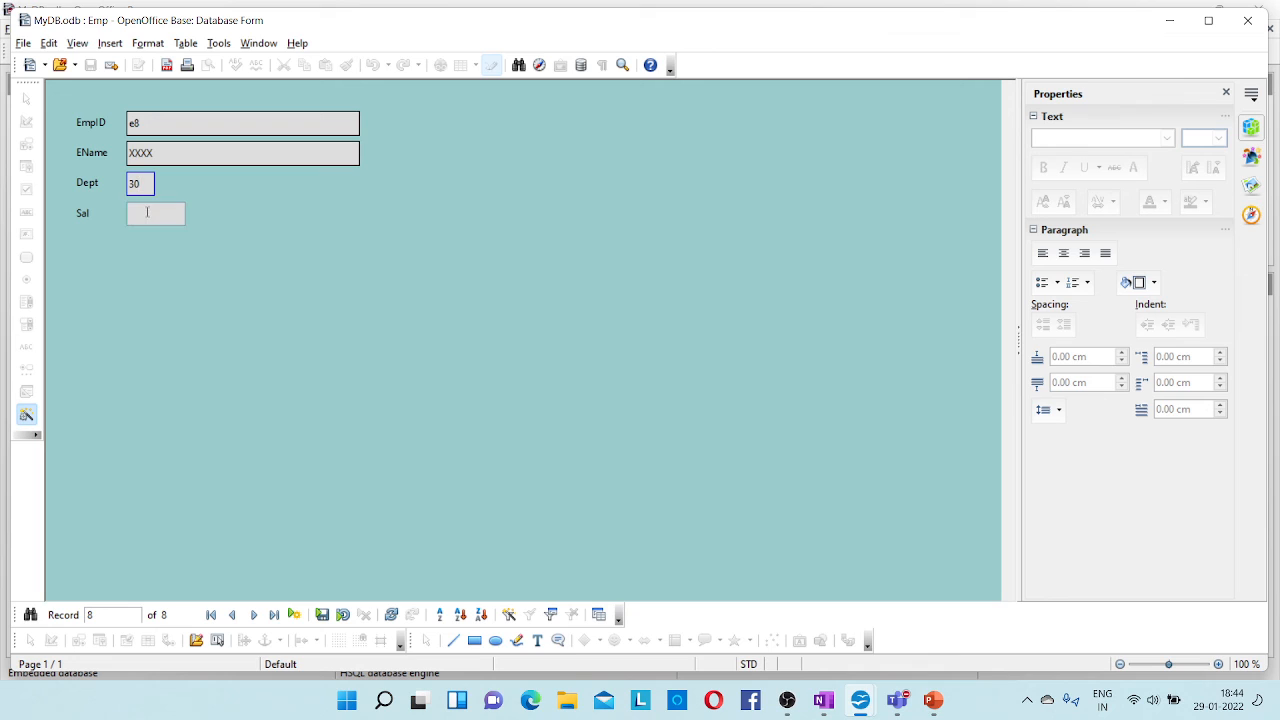
left_click(145, 214)
type("45000")
left_click(255, 617)
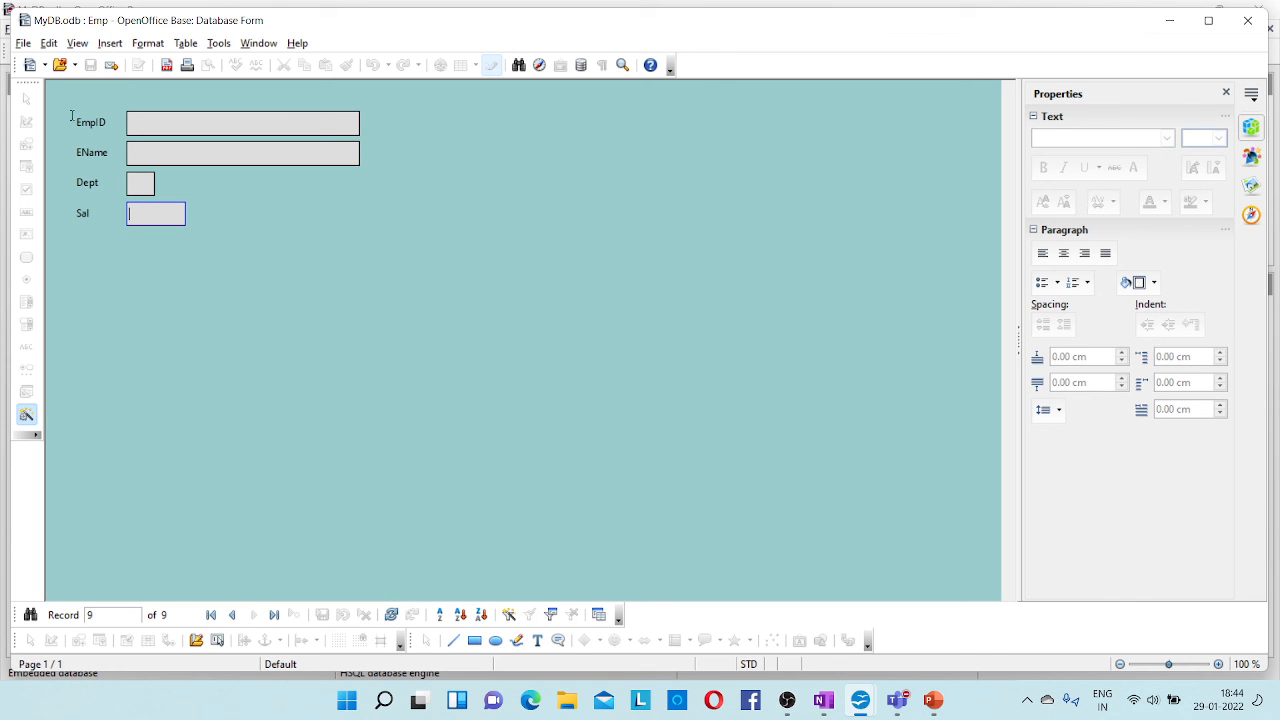
Step: Fill in the blank record with EmpID e9, EName yyyy, Dept 20 and Sal 34000, and save it
left_click(150, 129)
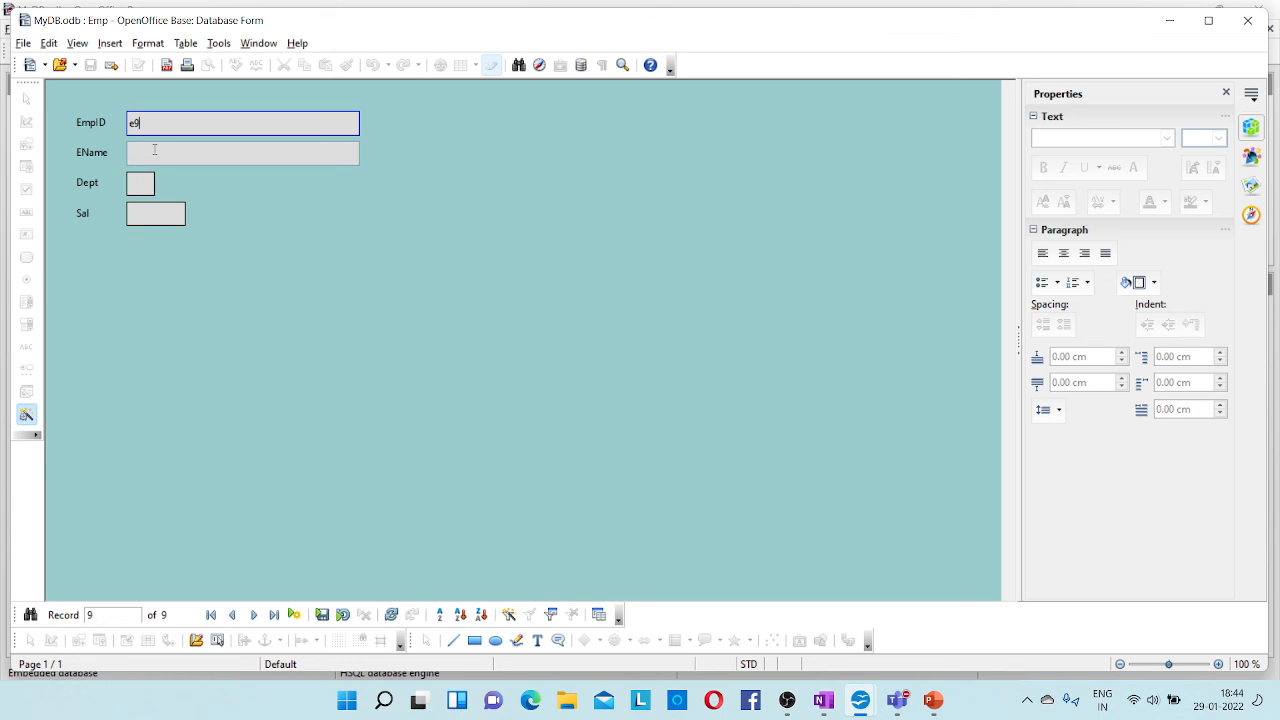
left_click(155, 150)
type("yyyy")
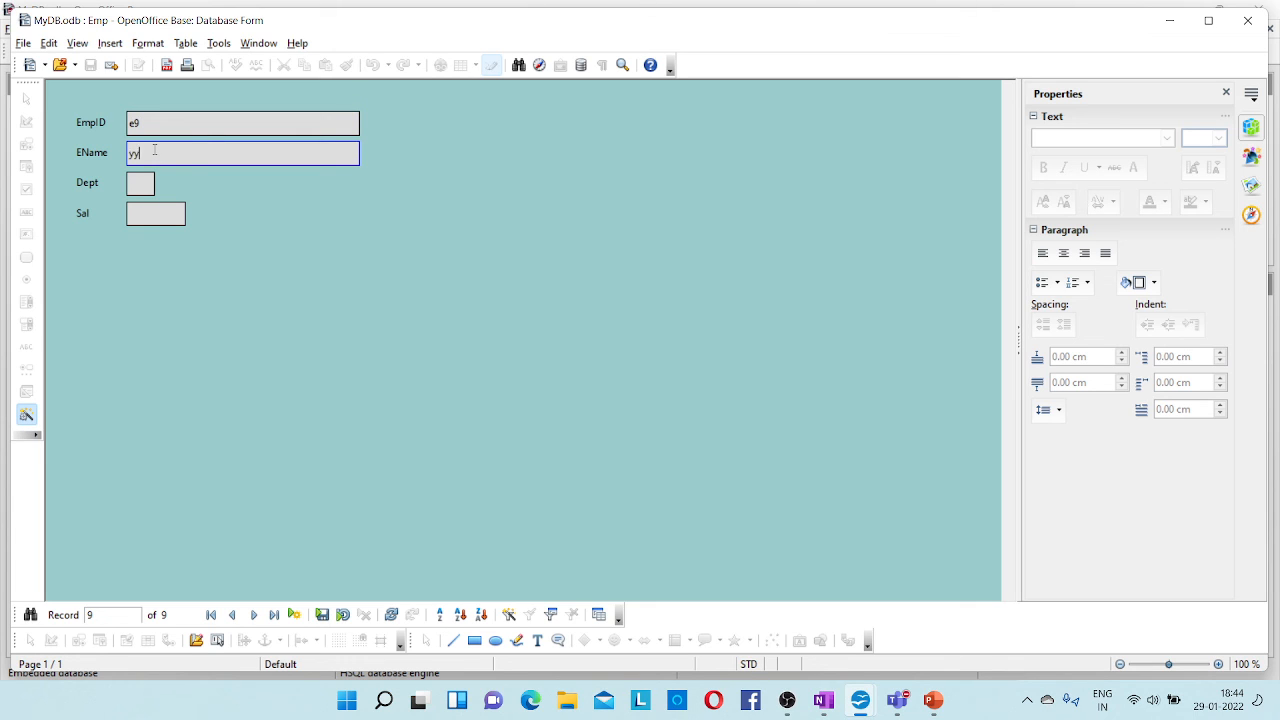
left_click(138, 190)
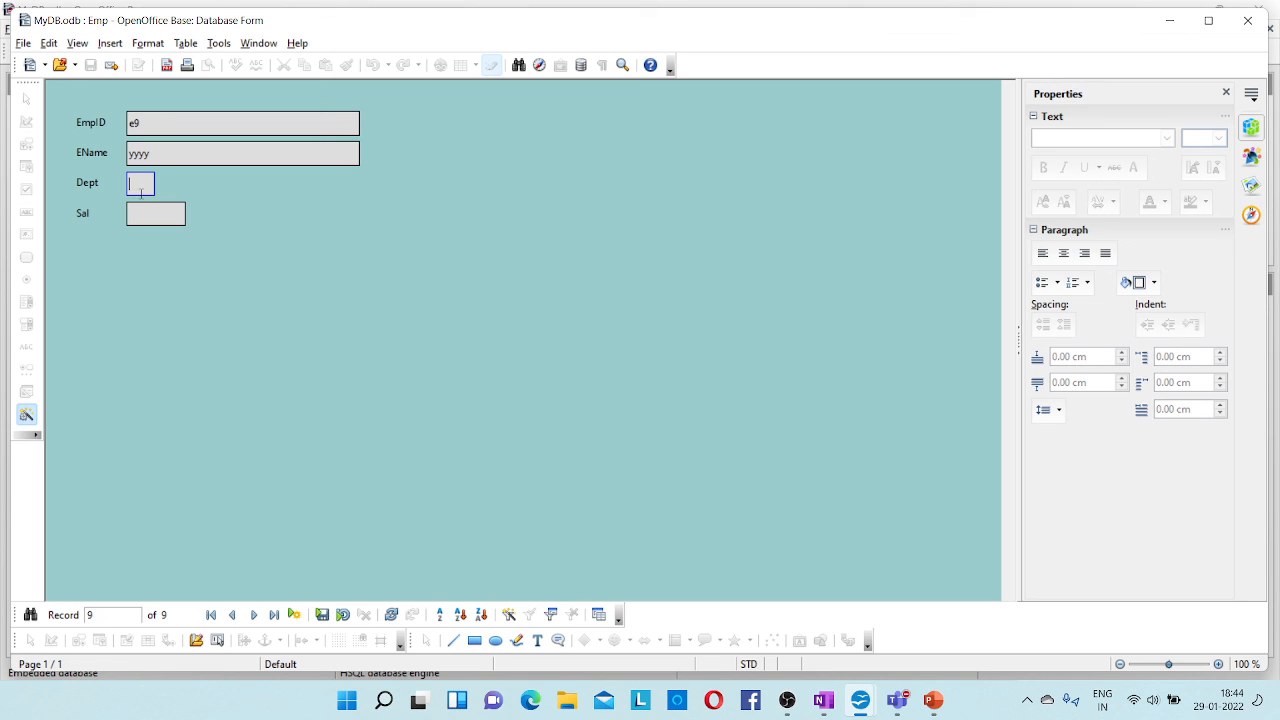
type("20")
left_click(150, 217)
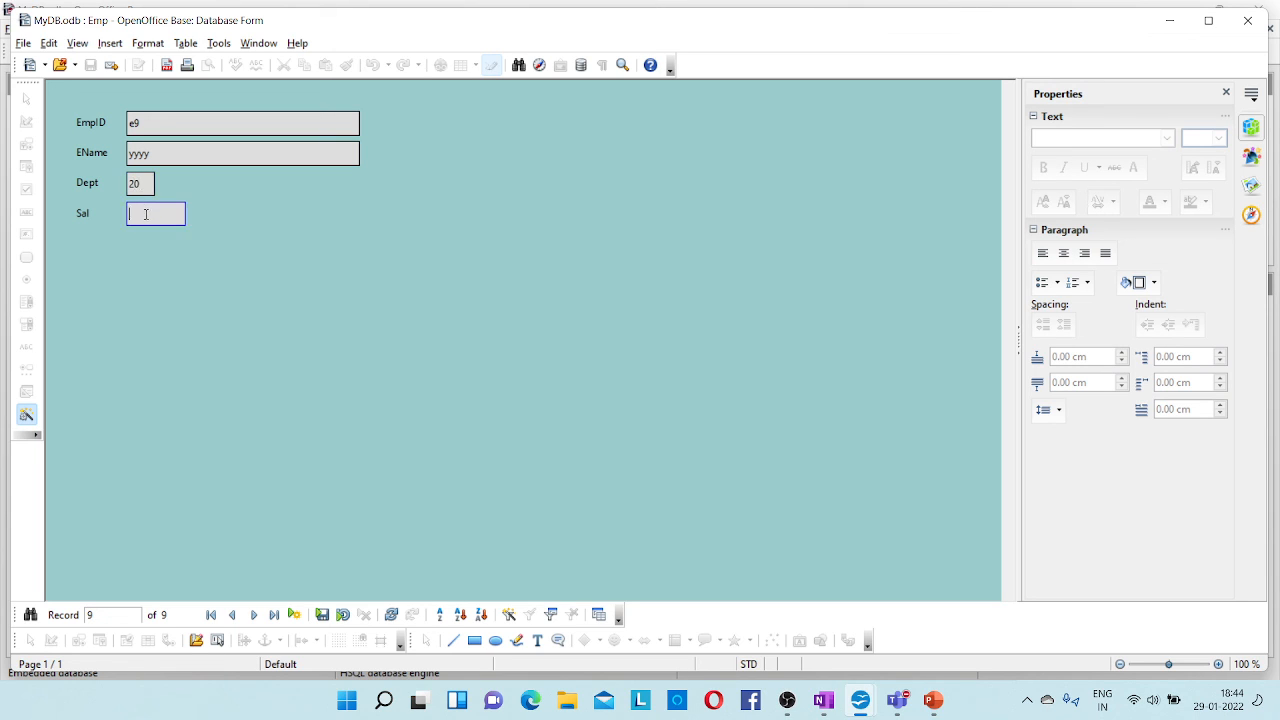
type("34000")
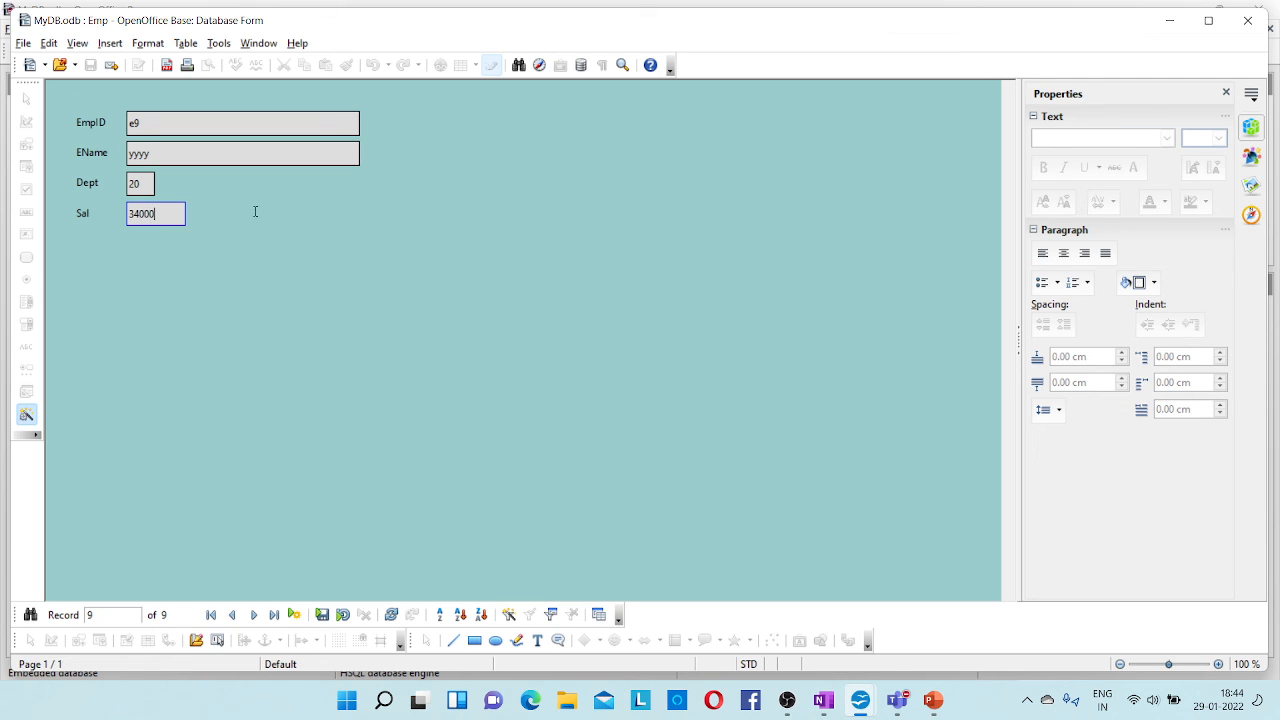
left_click(323, 617)
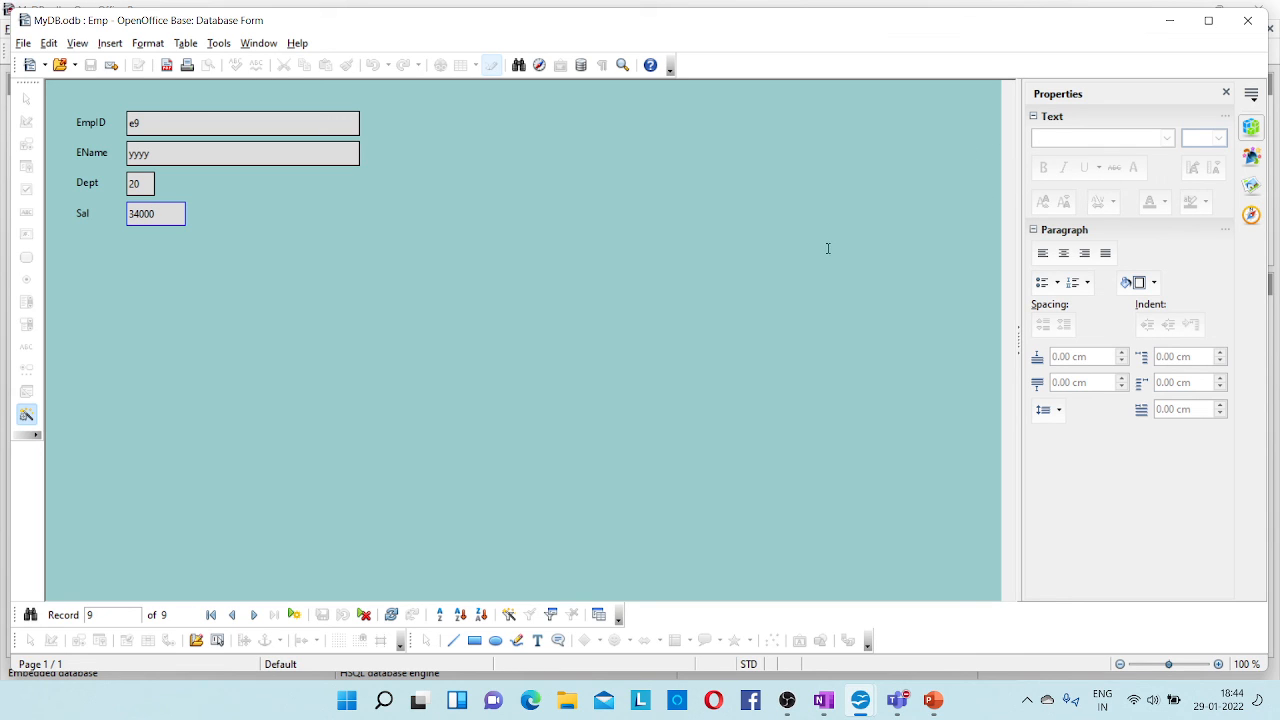
Step: Put the form aside, check the Emp table's data for the newly added records, and close the table
left_click(1175, 28)
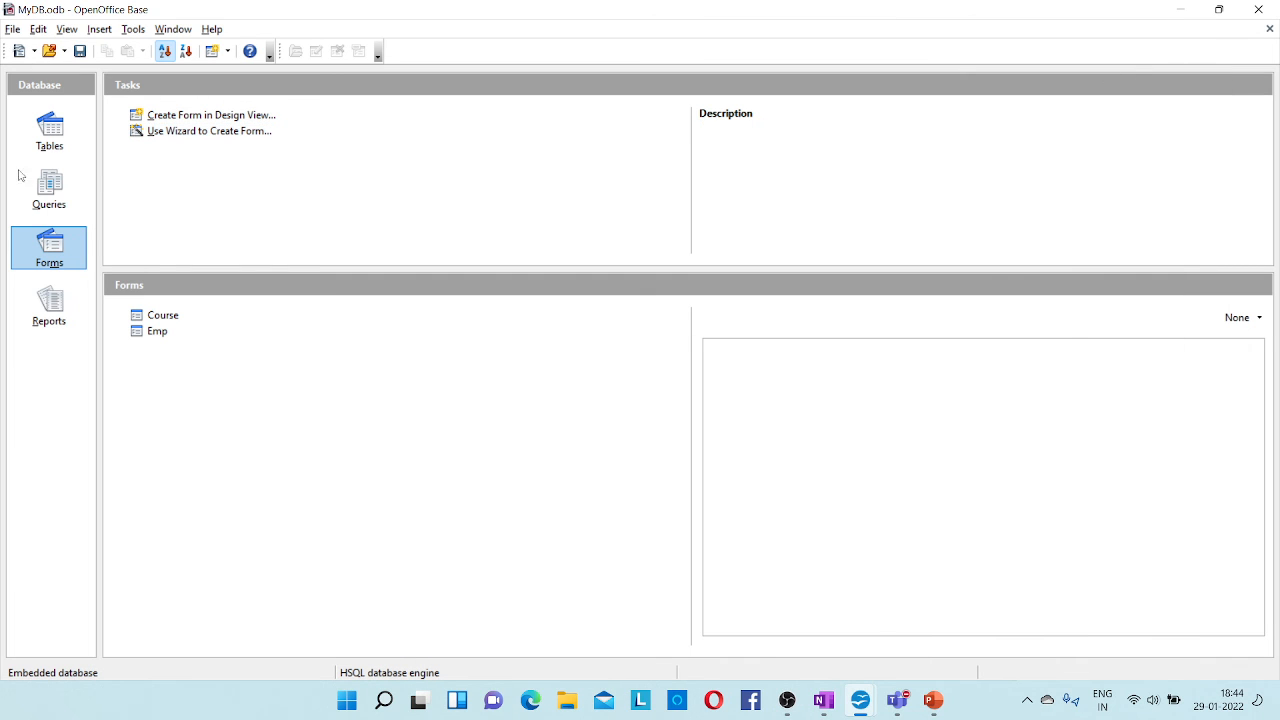
left_click(53, 138)
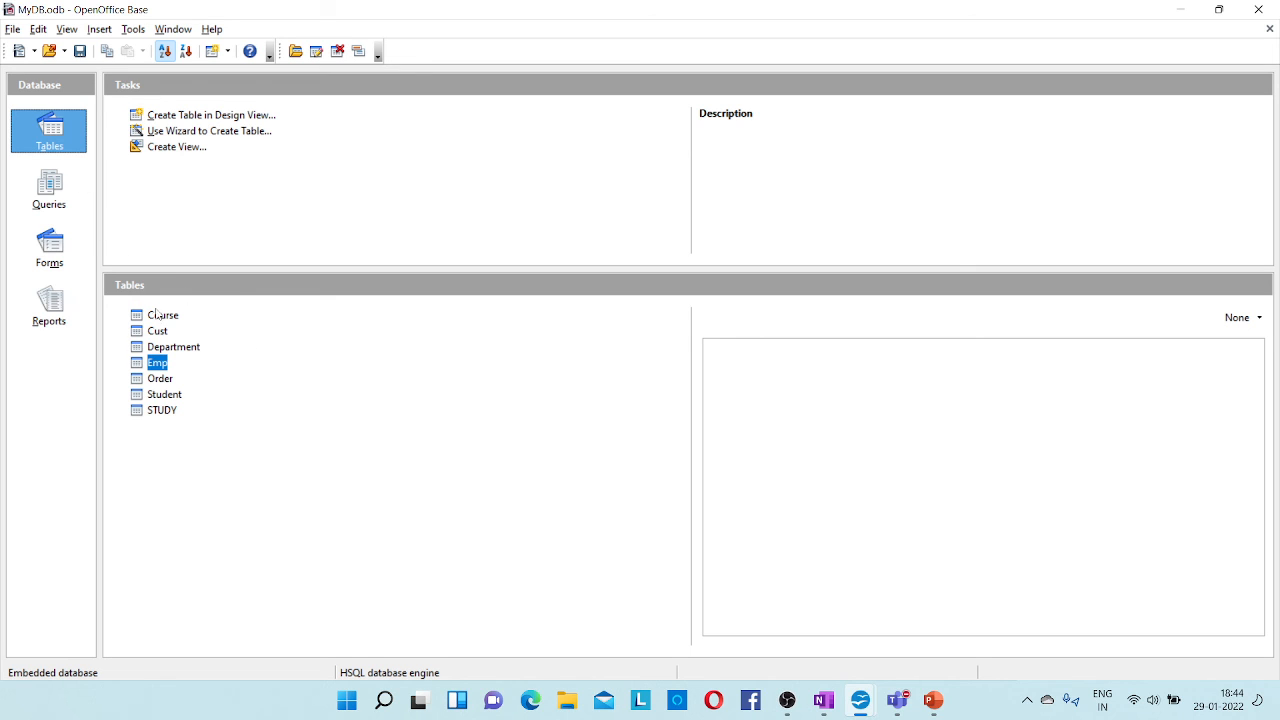
double_click(157, 366)
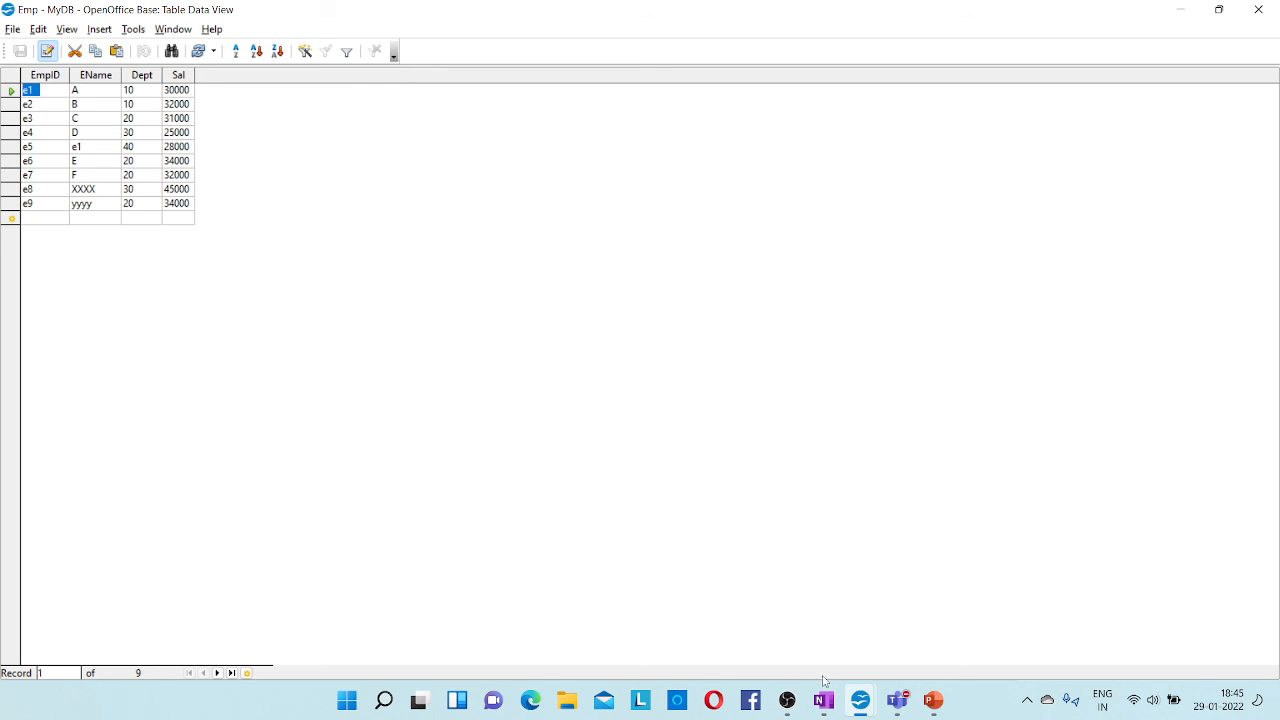
left_click(1258, 9)
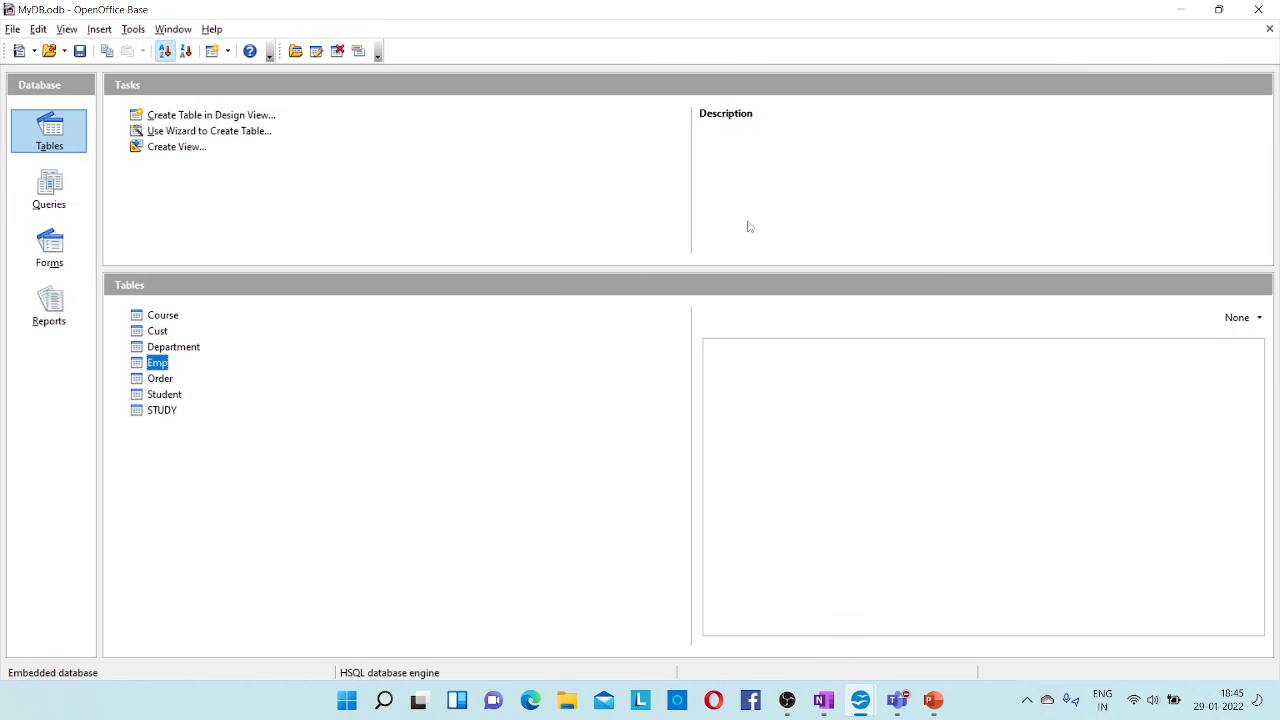
Step: Return to the database's forms and bring the Emp form back up
left_click(55, 258)
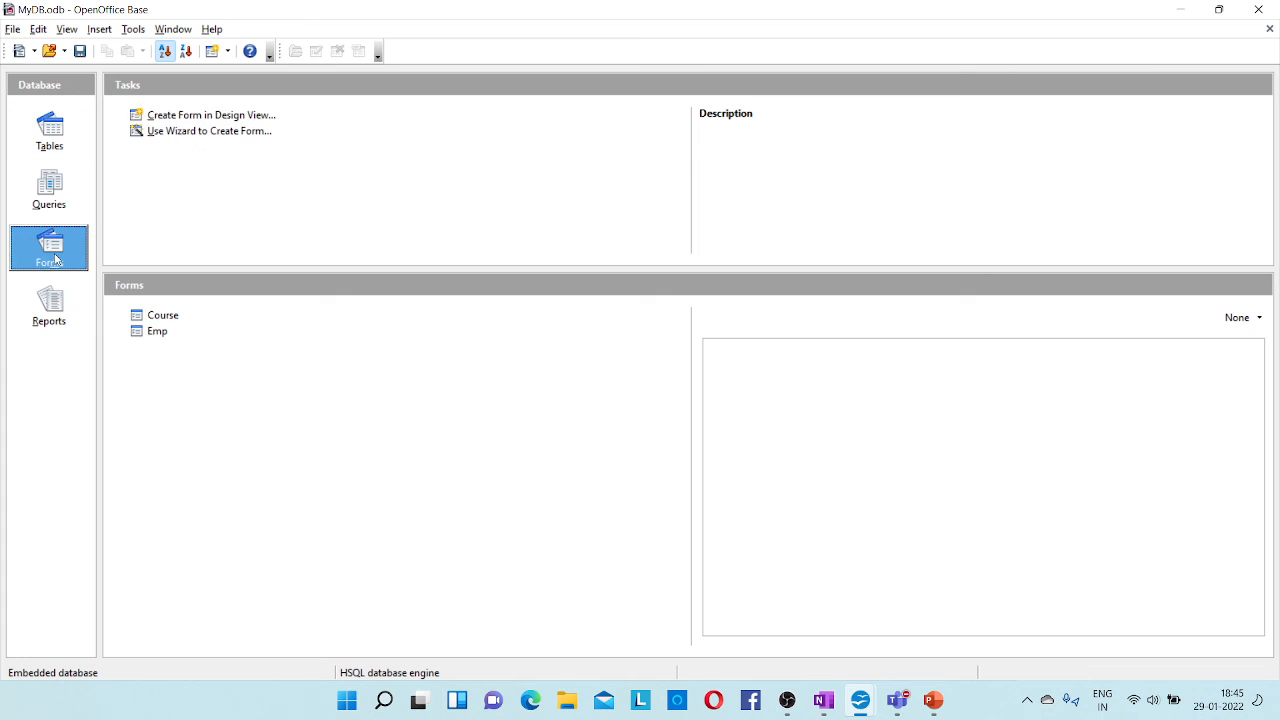
left_click(156, 332)
double_click(155, 338)
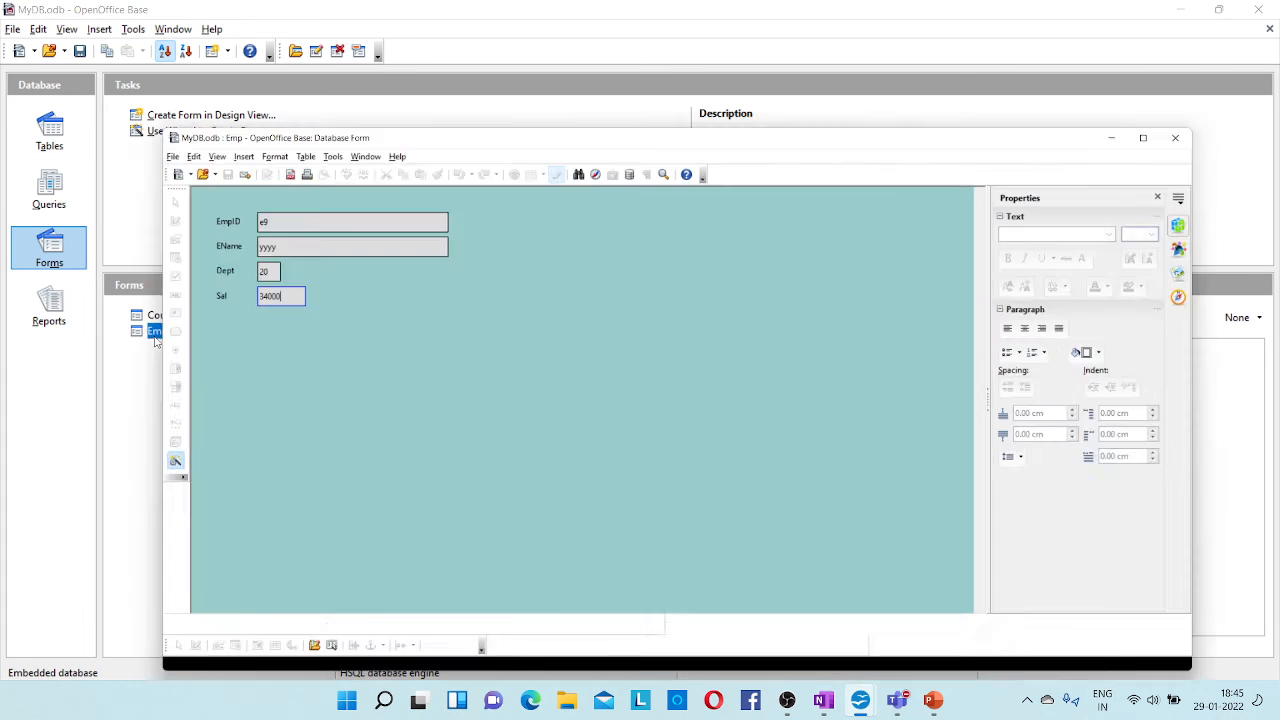